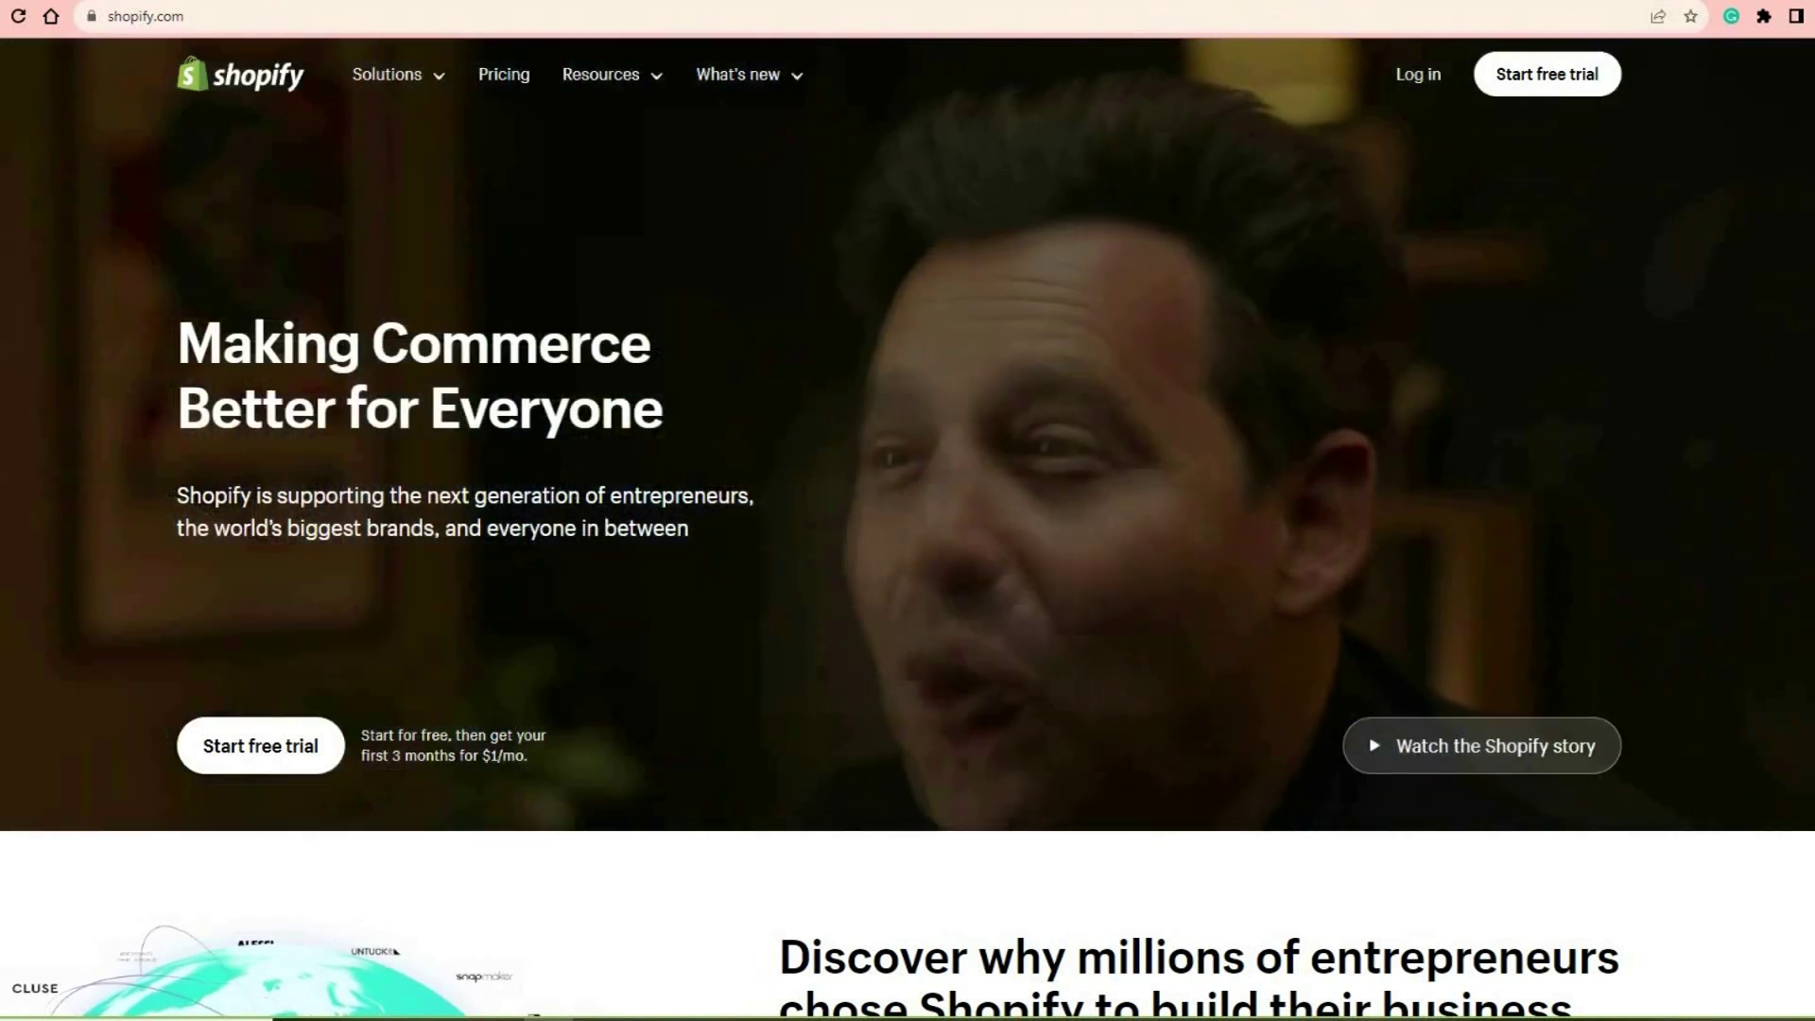
Step: Log in to Shopify and choose products bought or made by the seller as what to sell first
left_click(1416, 73)
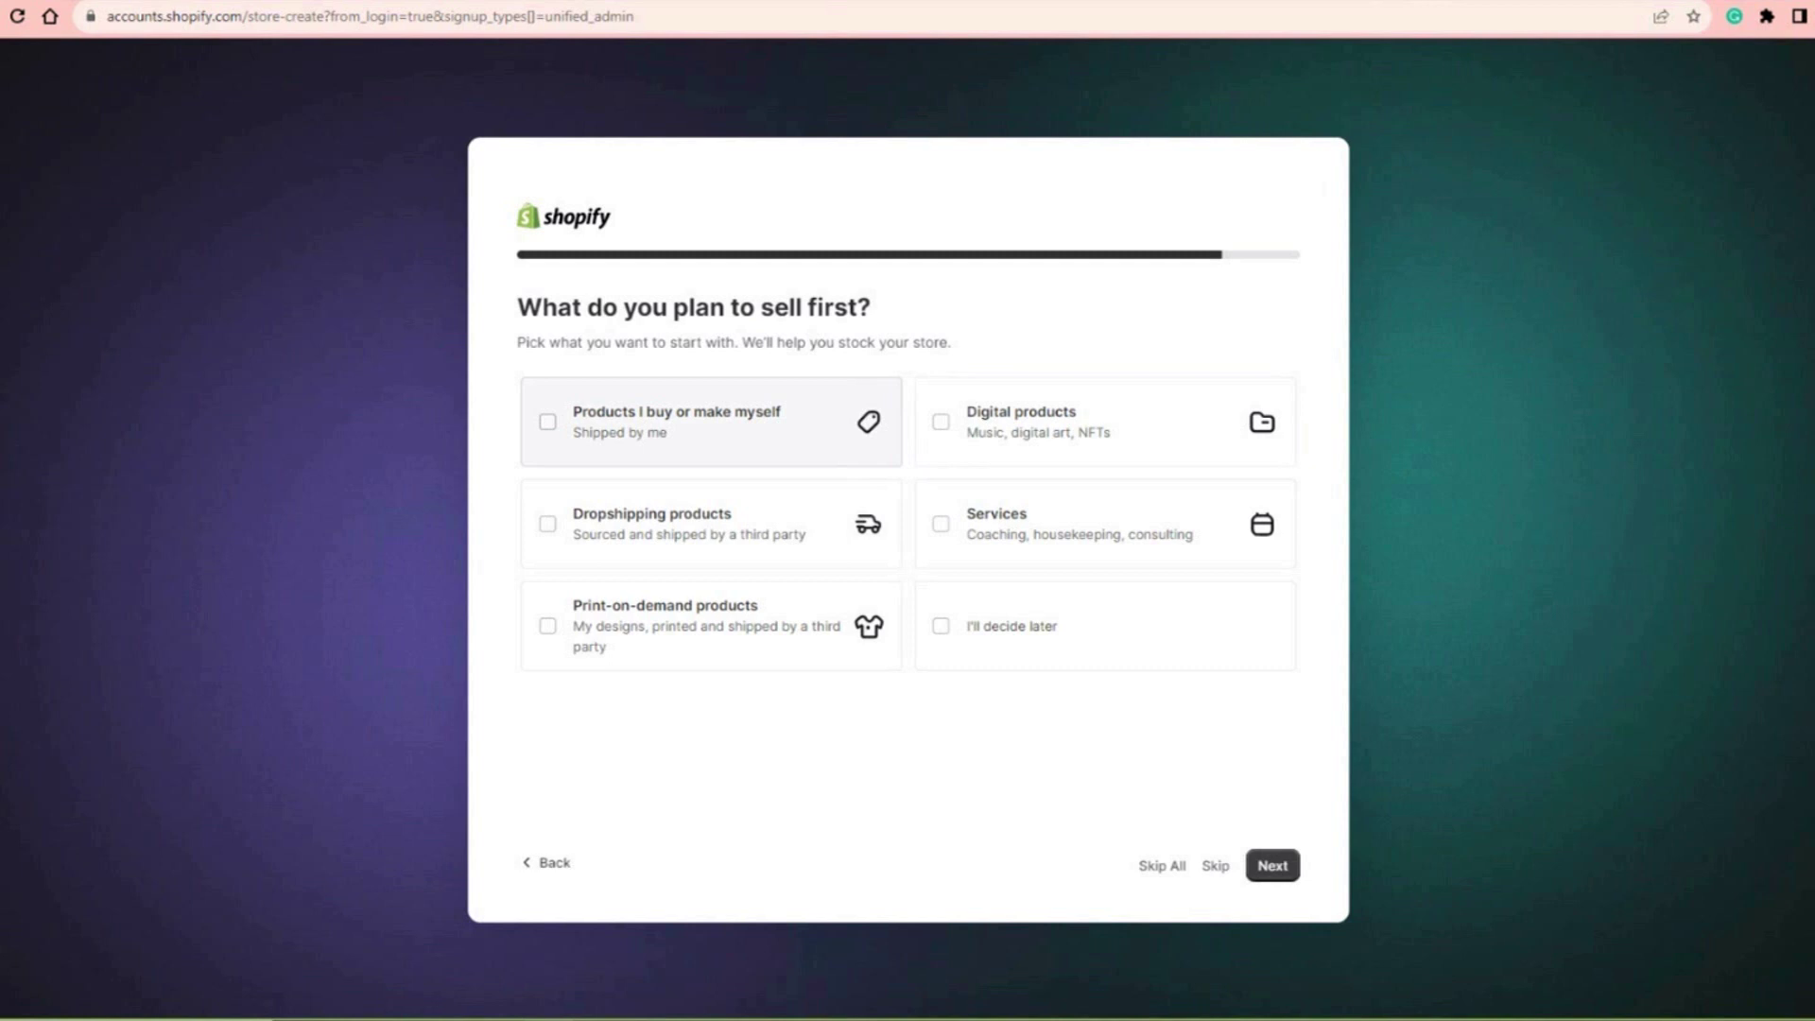
left_click(548, 422)
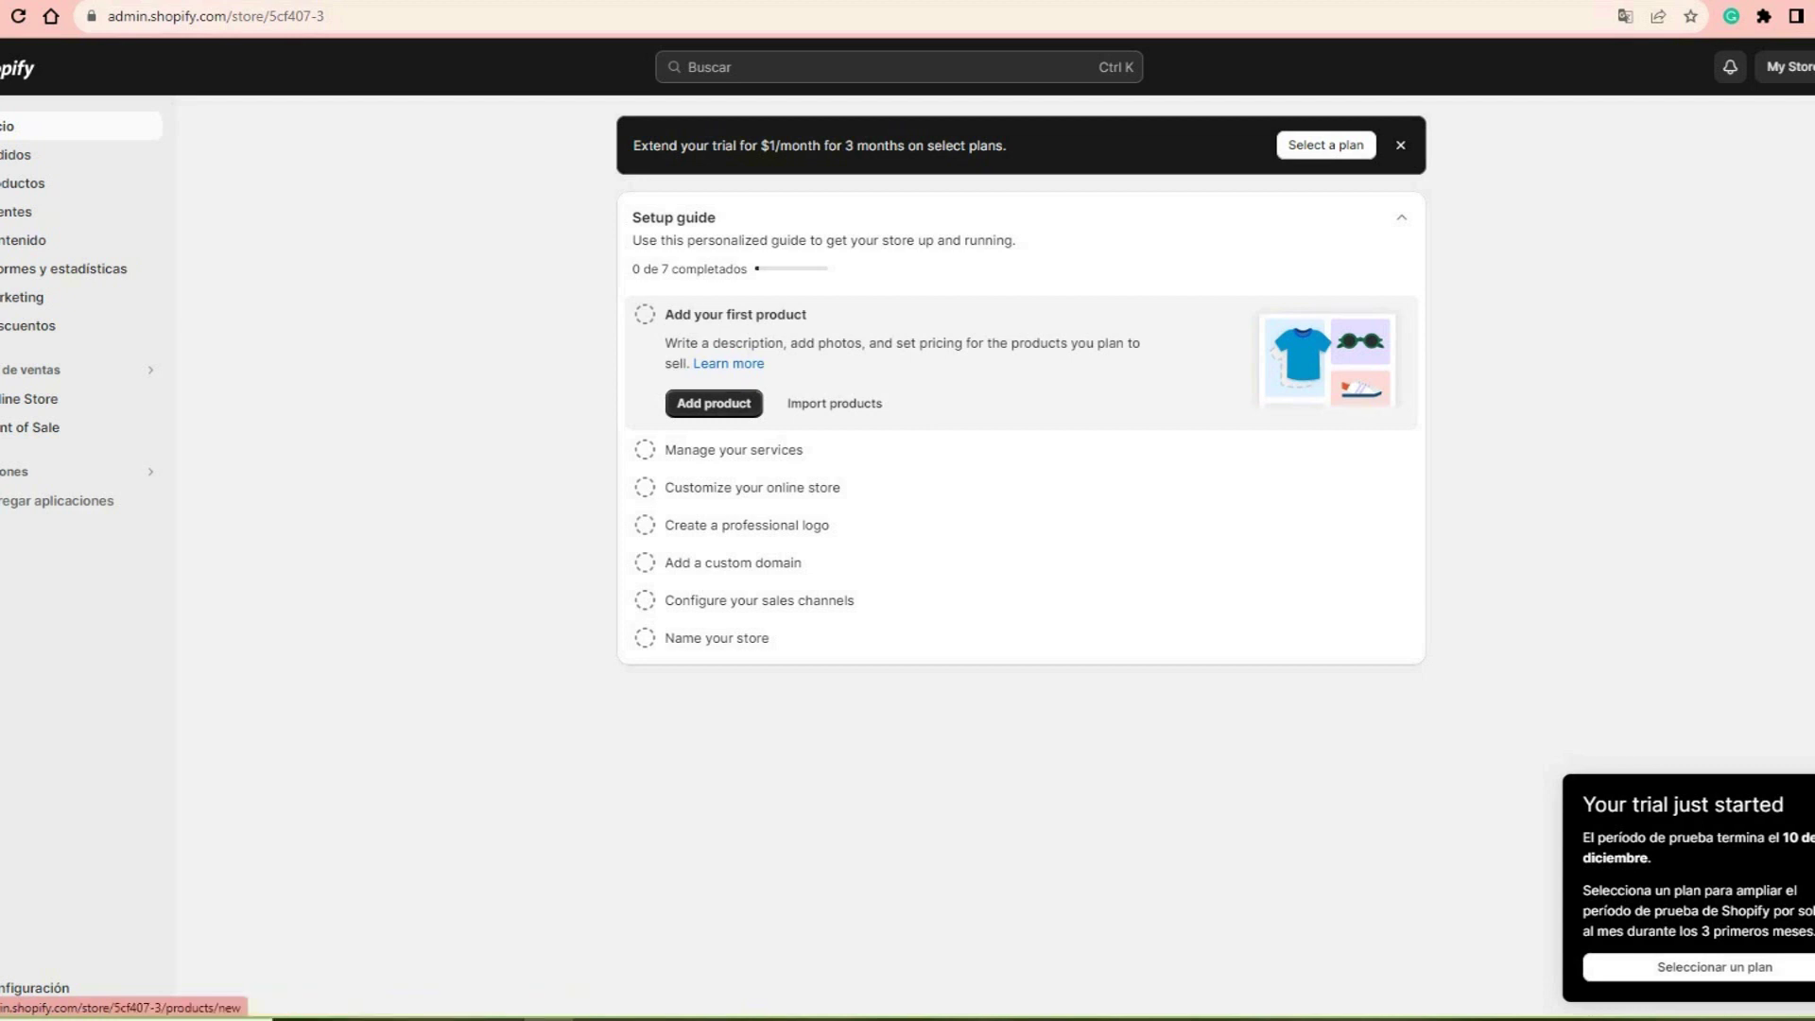
Step: Start adding the first product, named "Cuadro", with the description "Cuadro realista para habitacion."
left_click(713, 403)
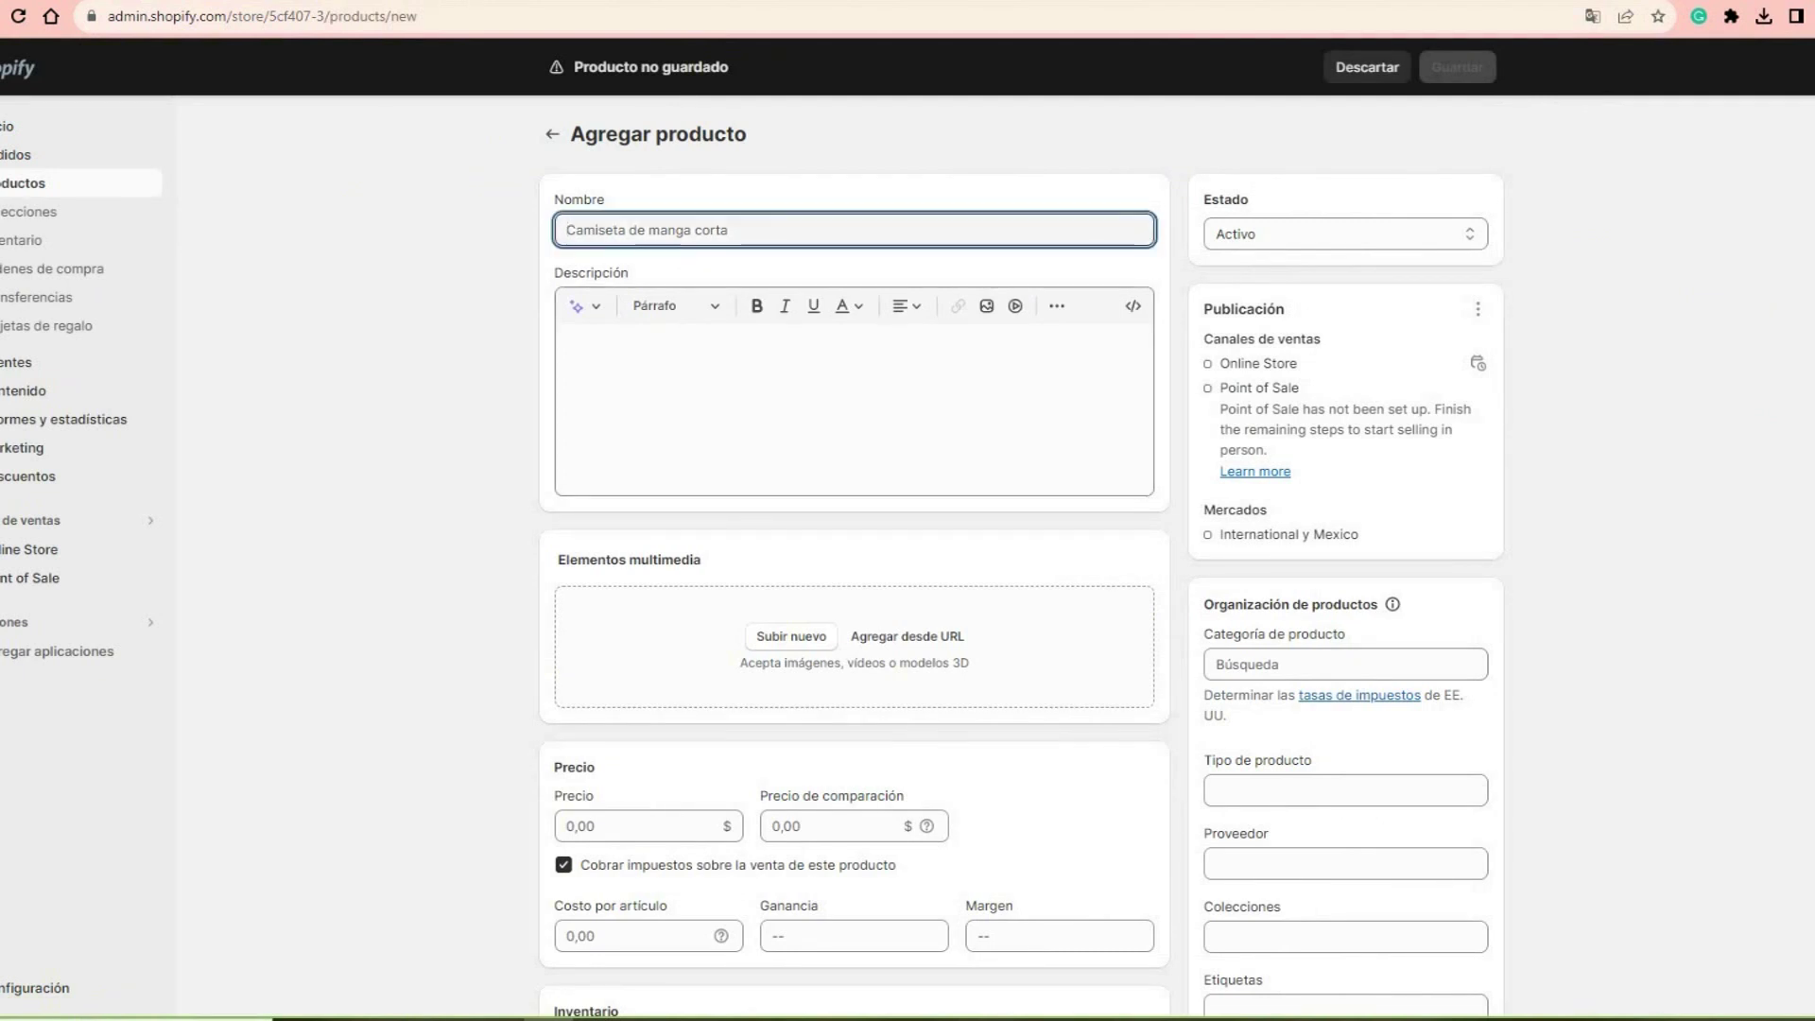
type("Cuadro")
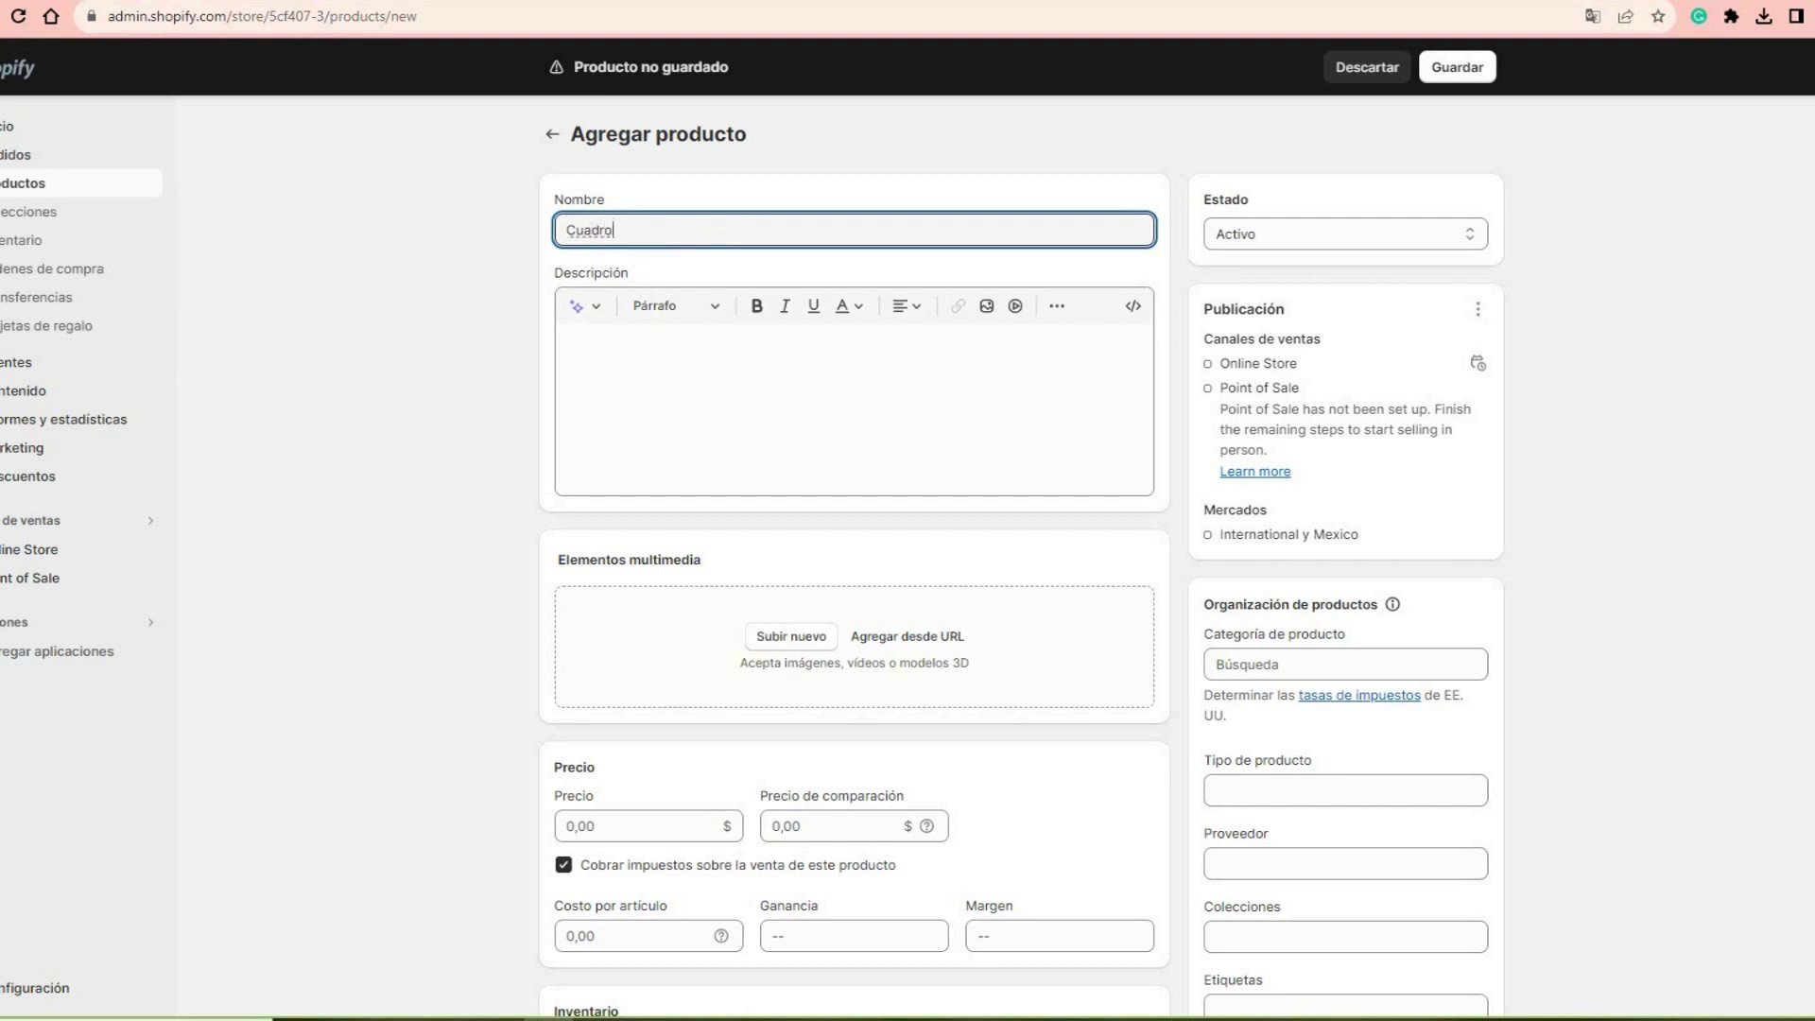
left_click(571, 344)
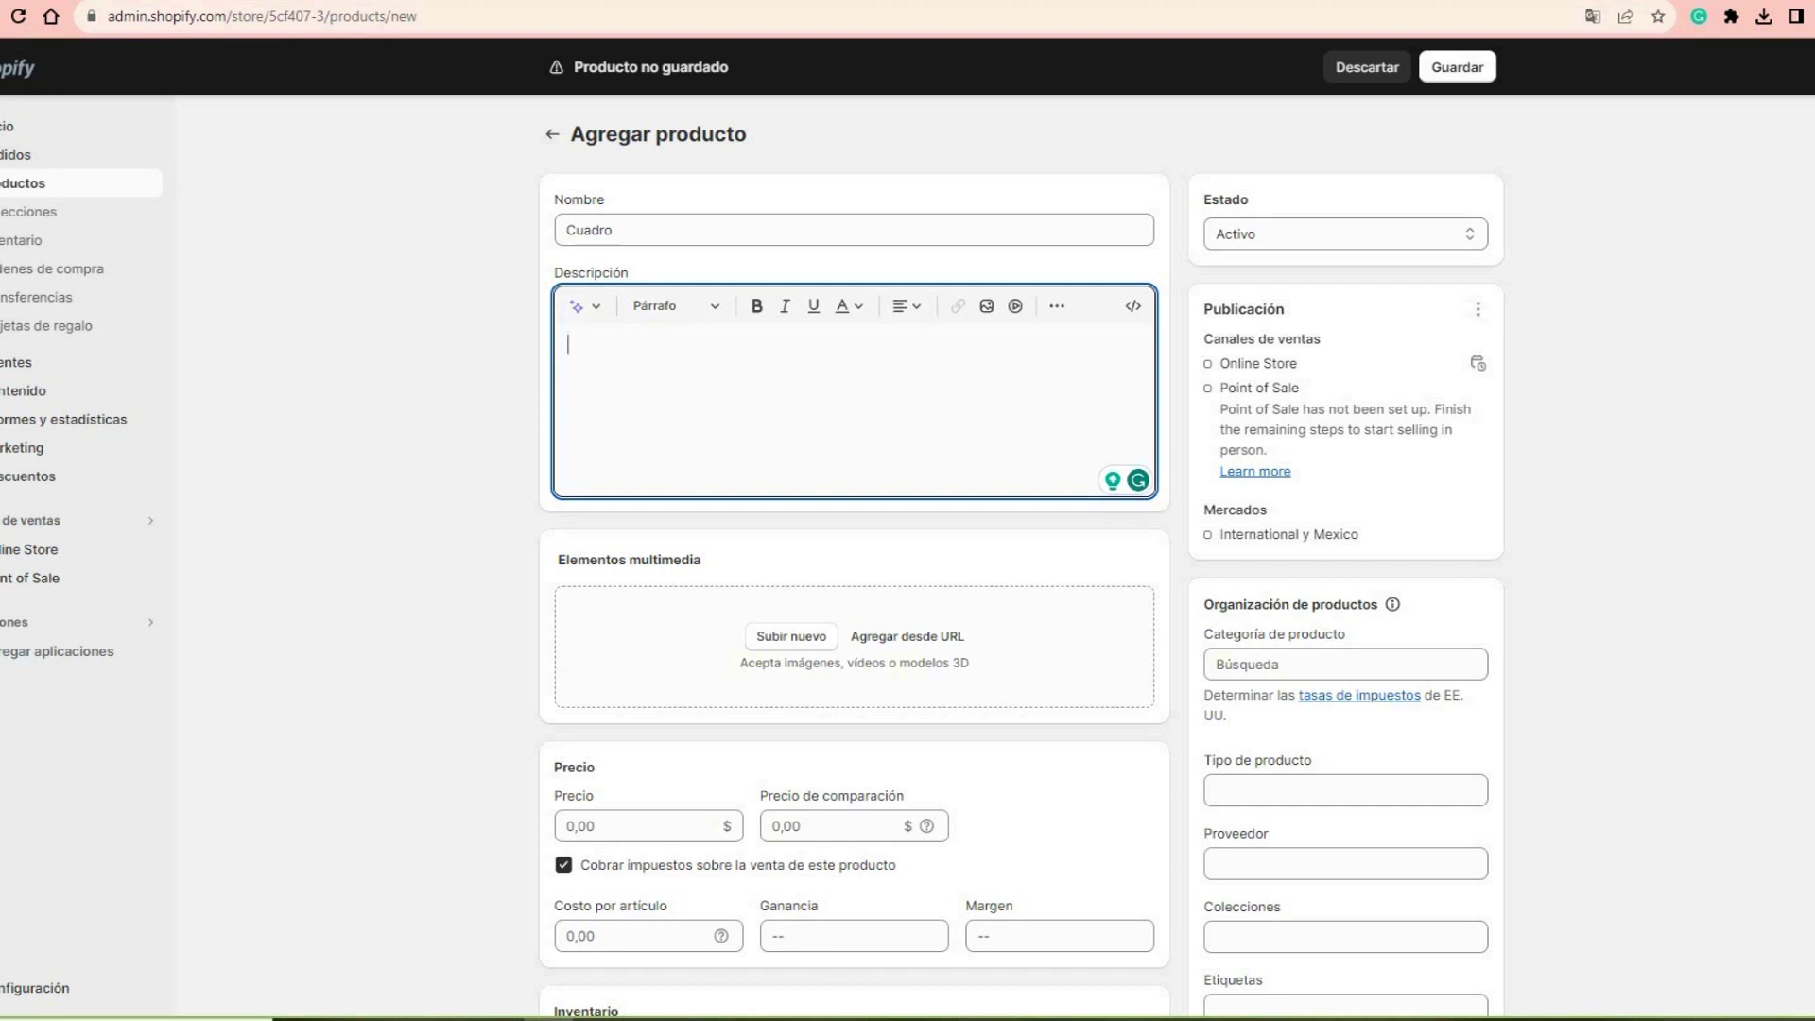
type("Cuadro realista para habitacion.")
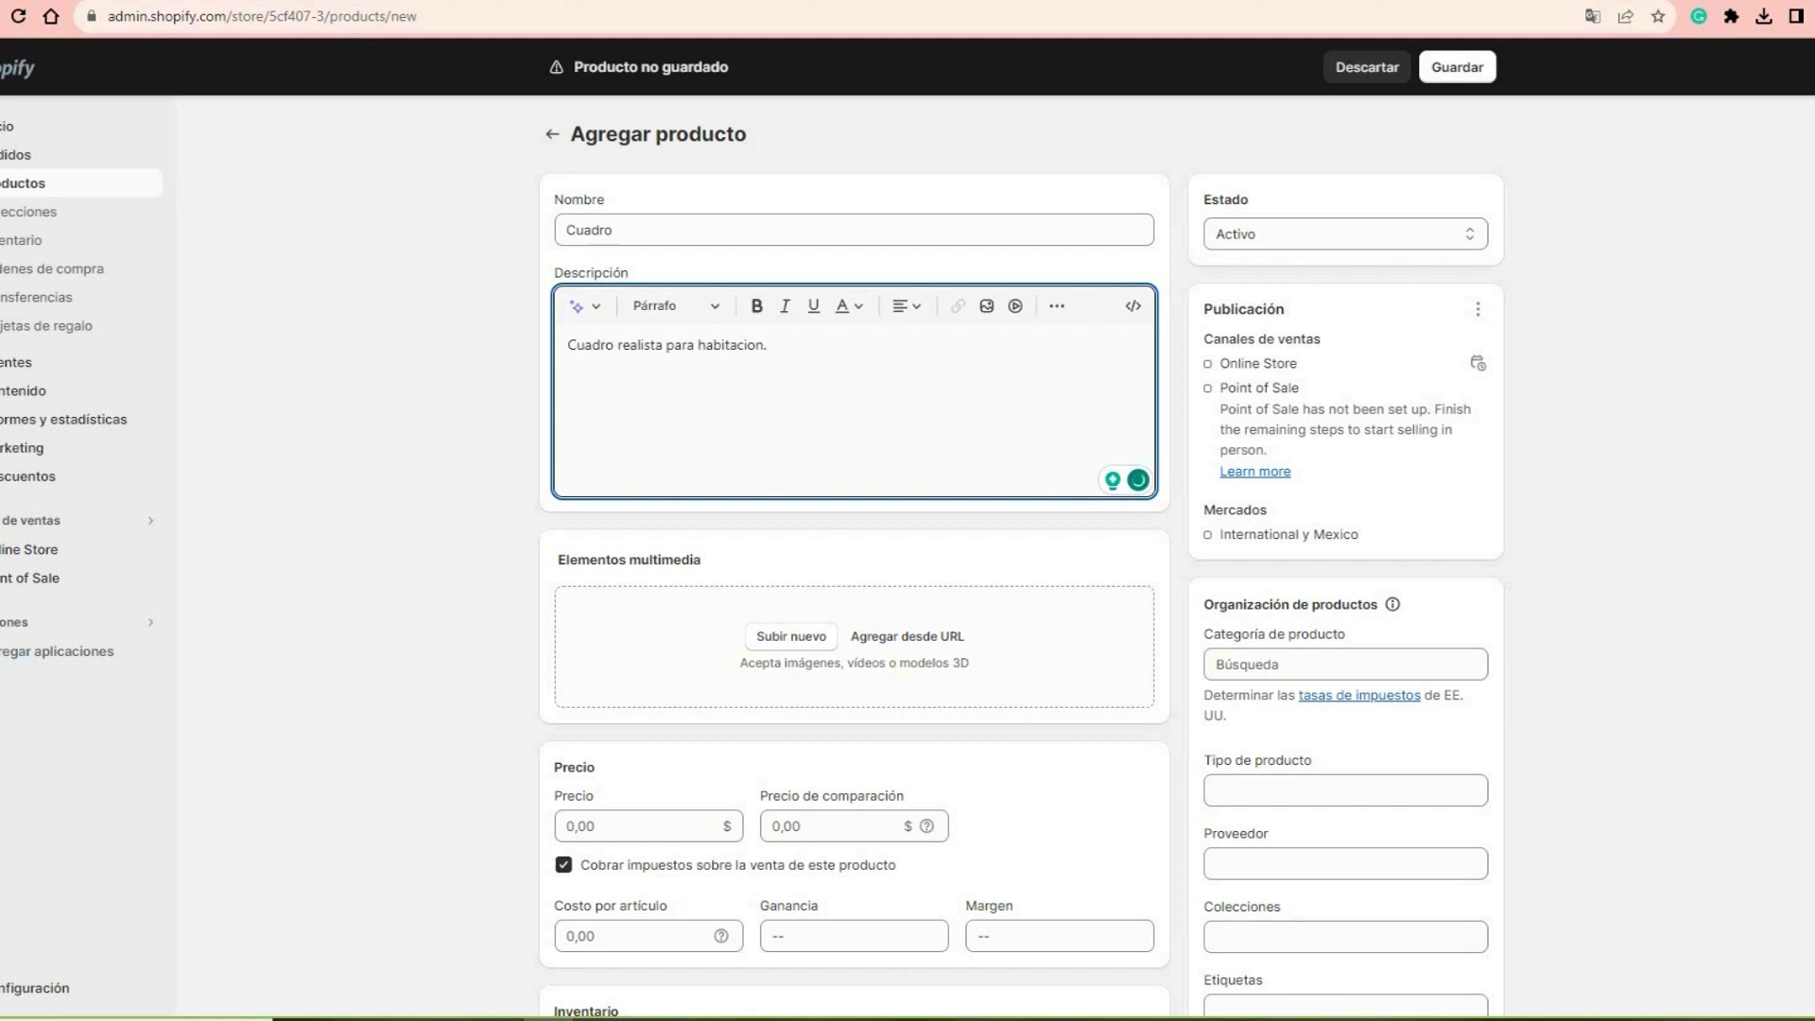
Step: Make the entire product description bold
key("ctrl+a")
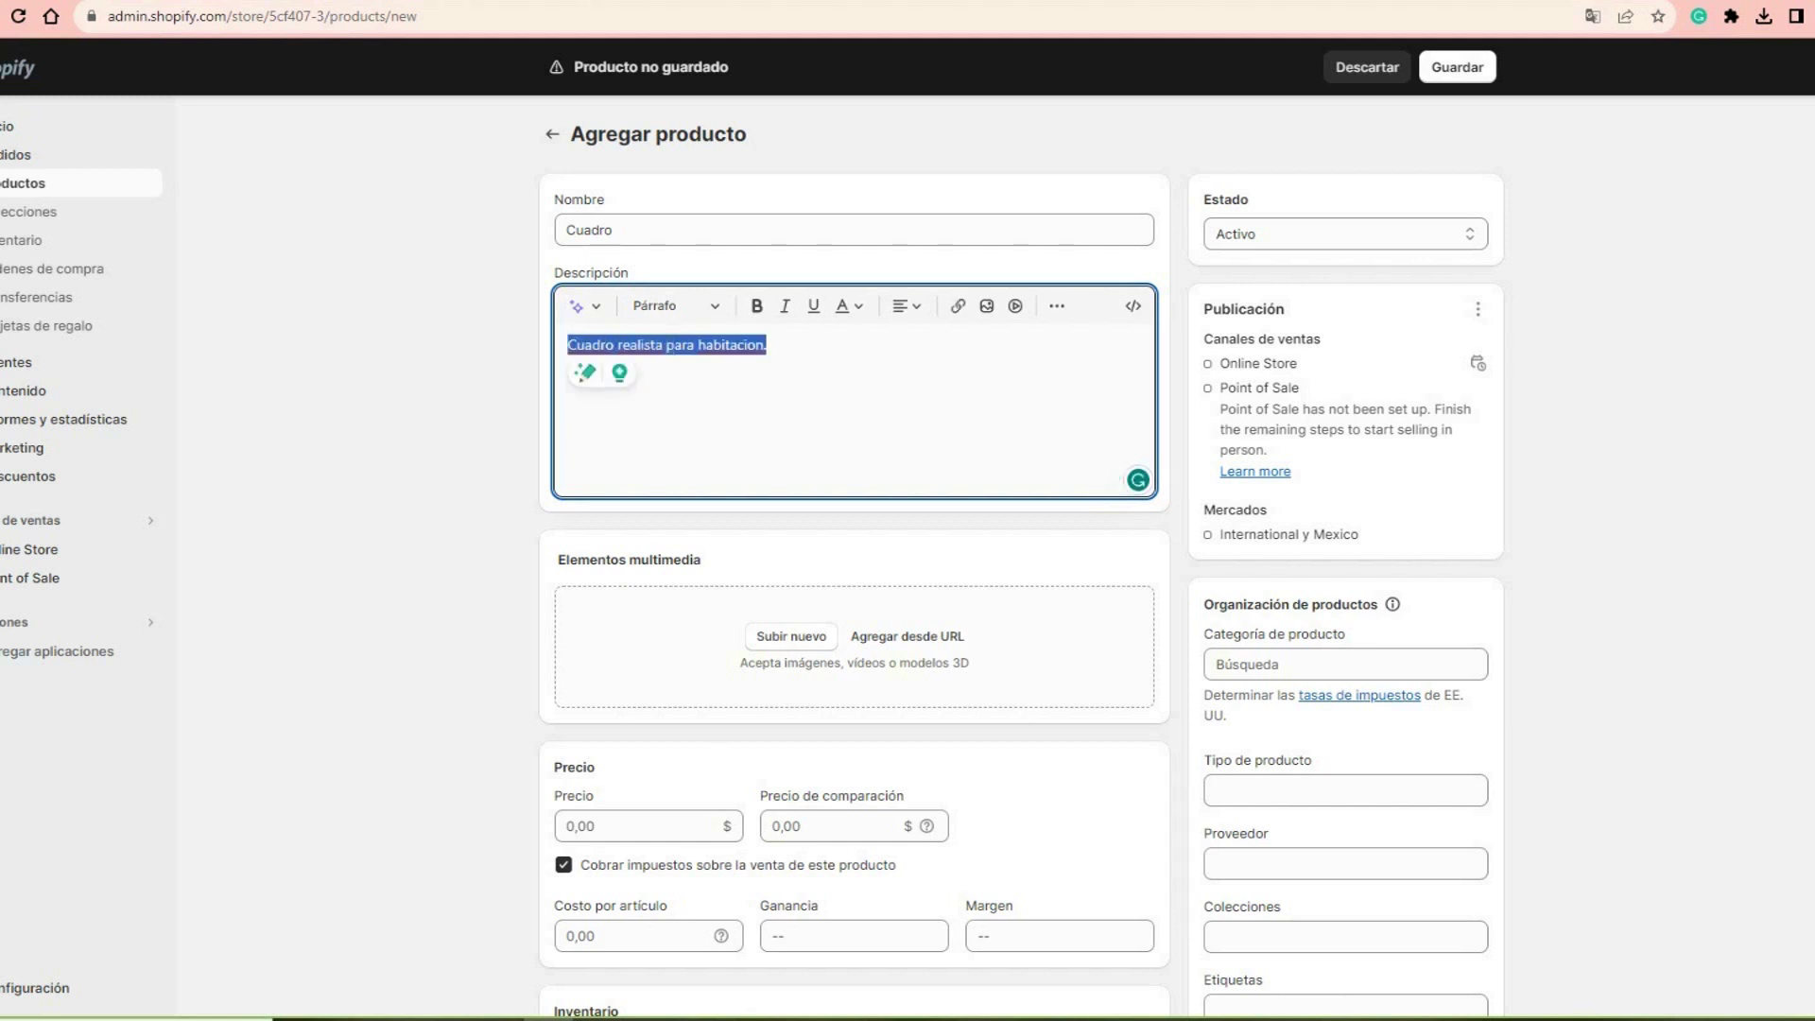
left_click(756, 305)
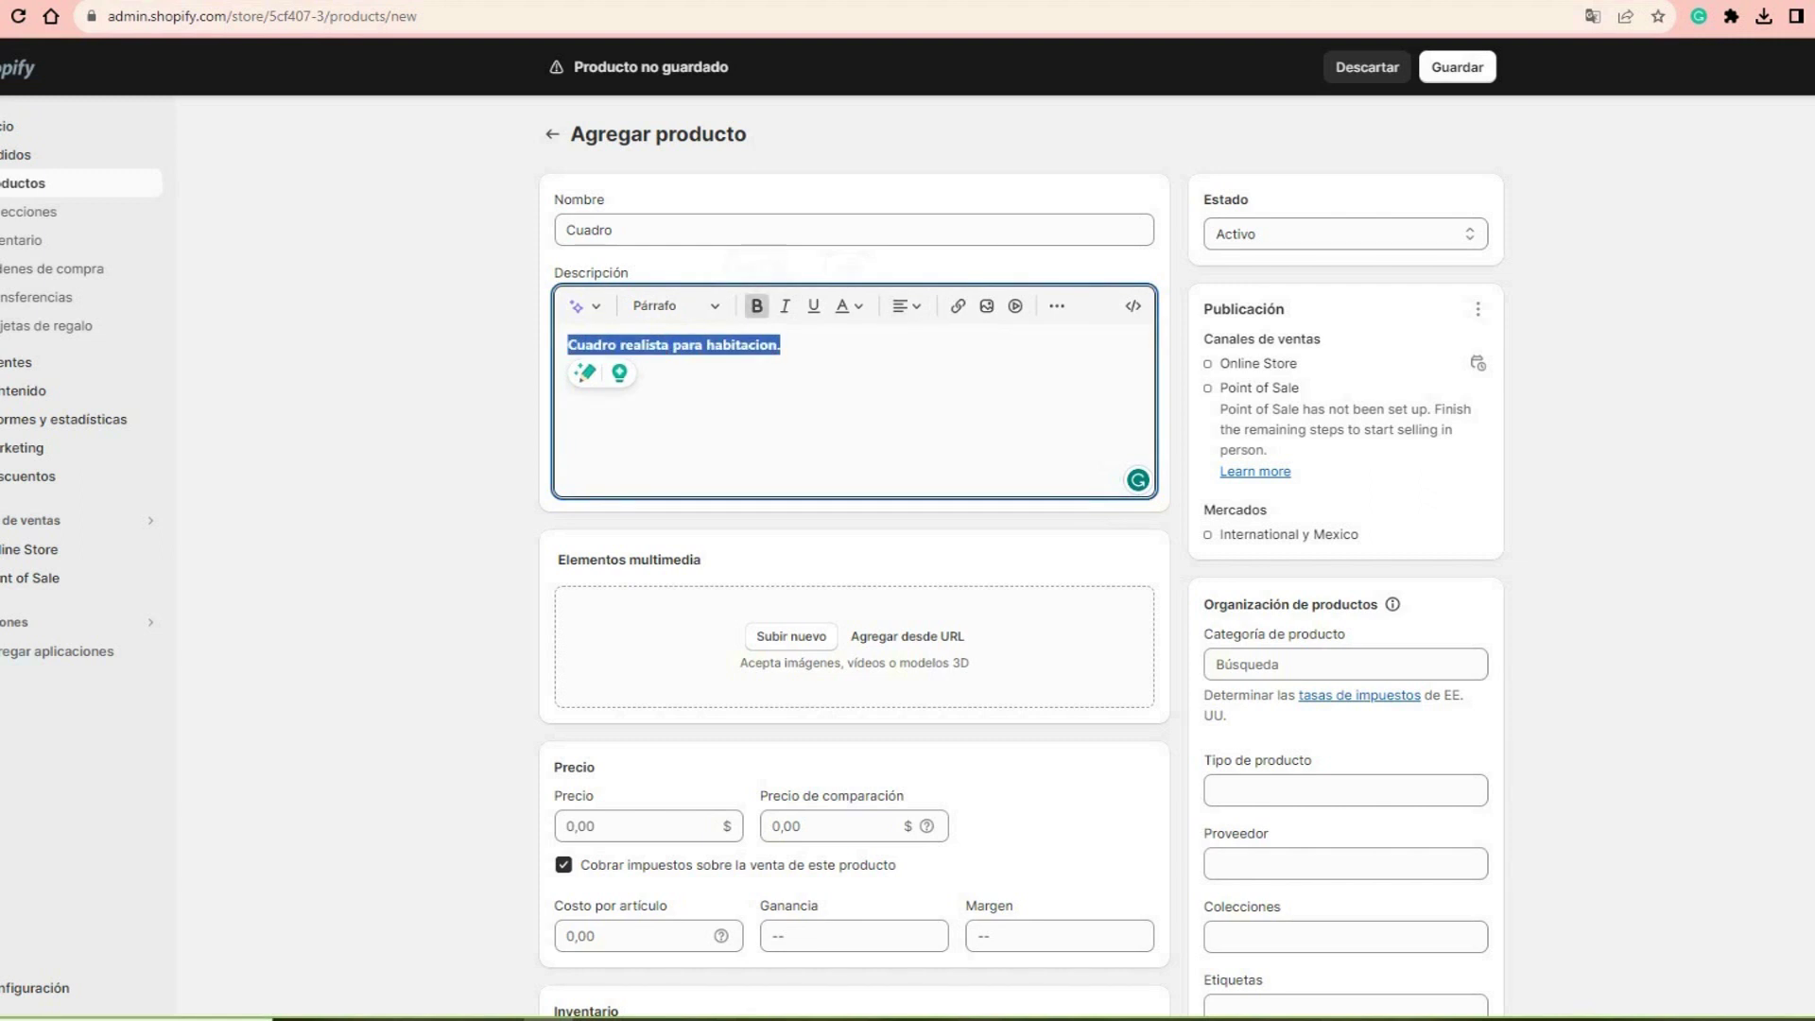
left_click(781, 345)
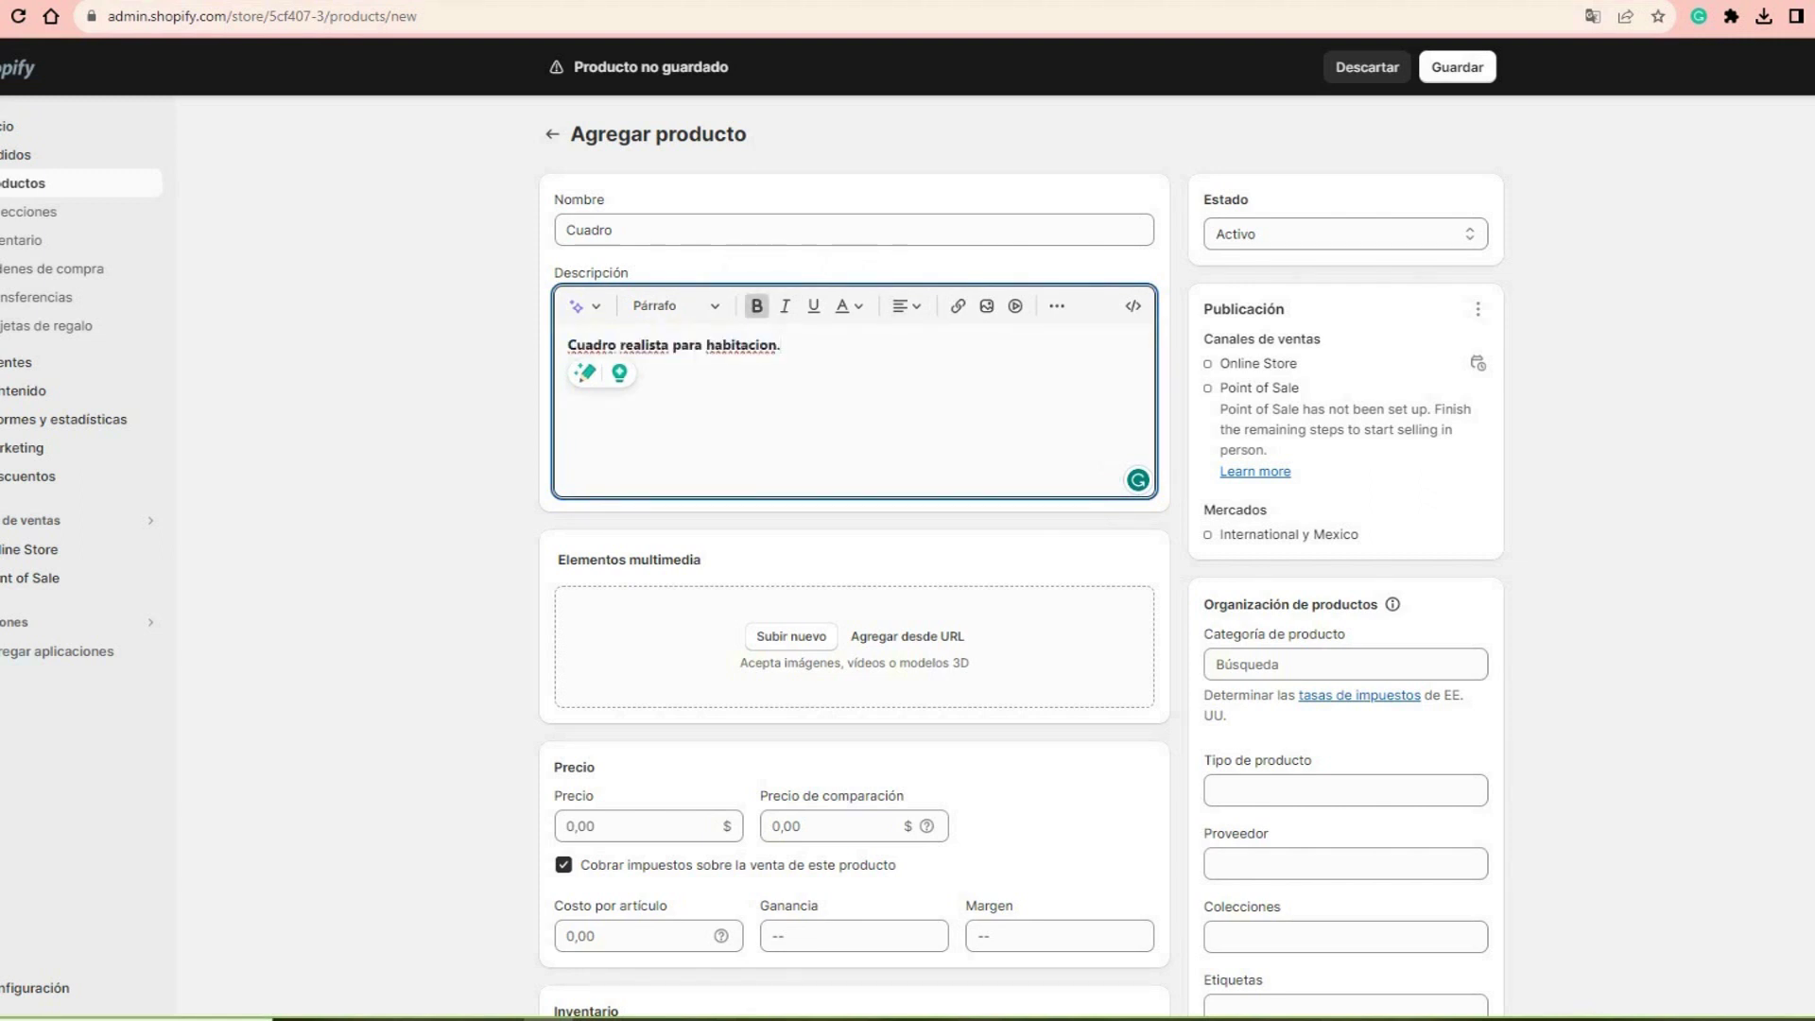
Step: Upload two image files from the computer to the product's media section
left_click_drag(558, 559, 700, 559)
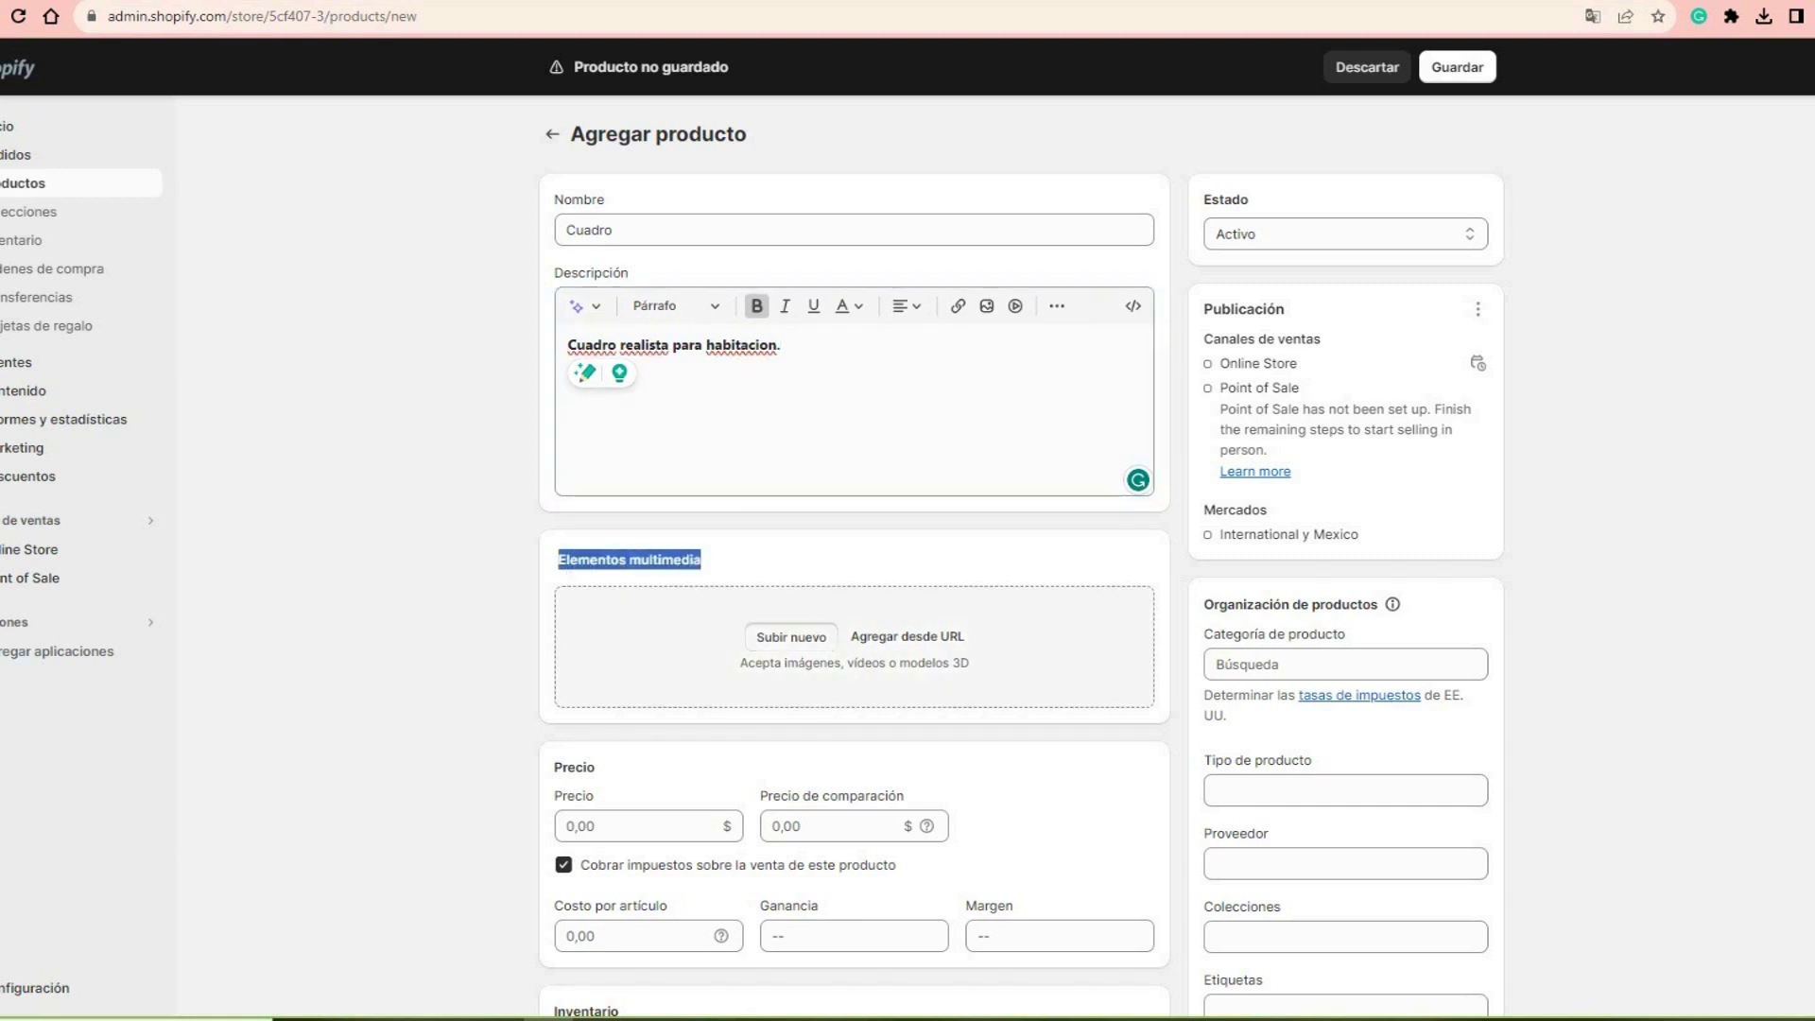
left_click(790, 636)
left_click(170, 166)
left_click(282, 264, "ctrl")
key("Return")
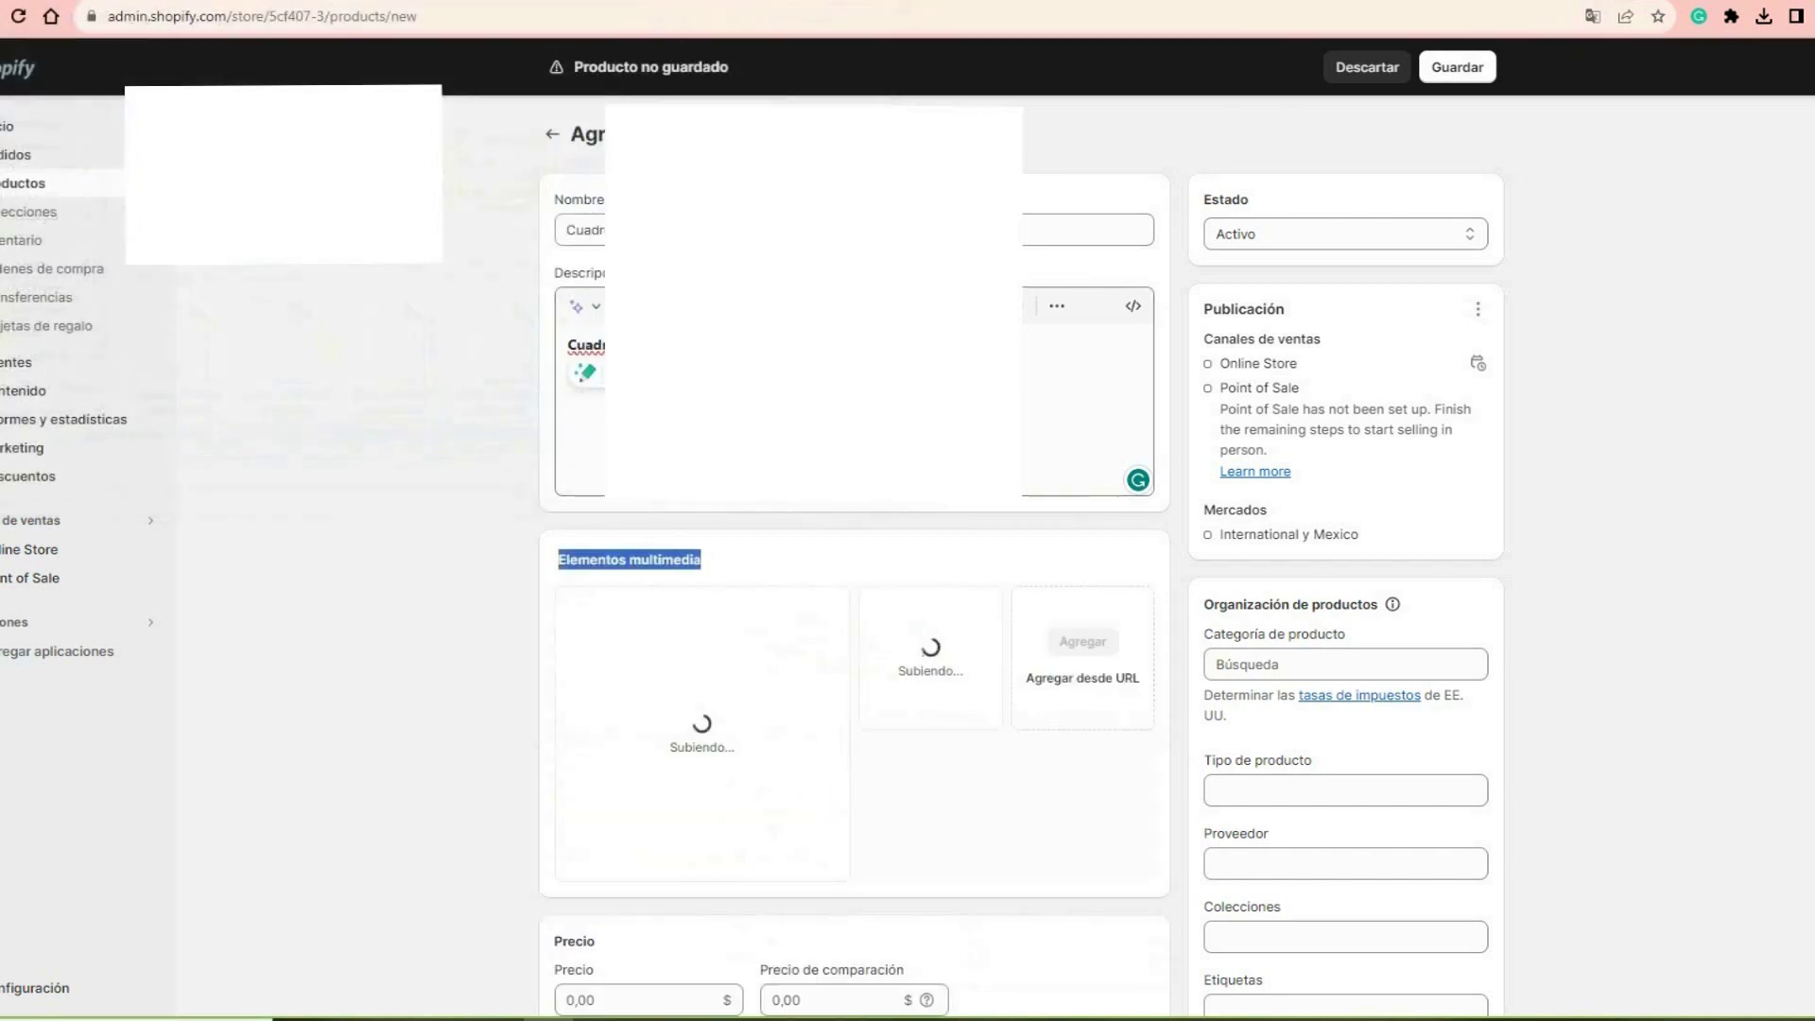
Step: Set the product's price to 250,00 and leave charging taxes on its sale enabled
scroll(853, 605, "down", 2)
scroll(850, 567, "down", 2)
scroll(851, 567, "down", 1)
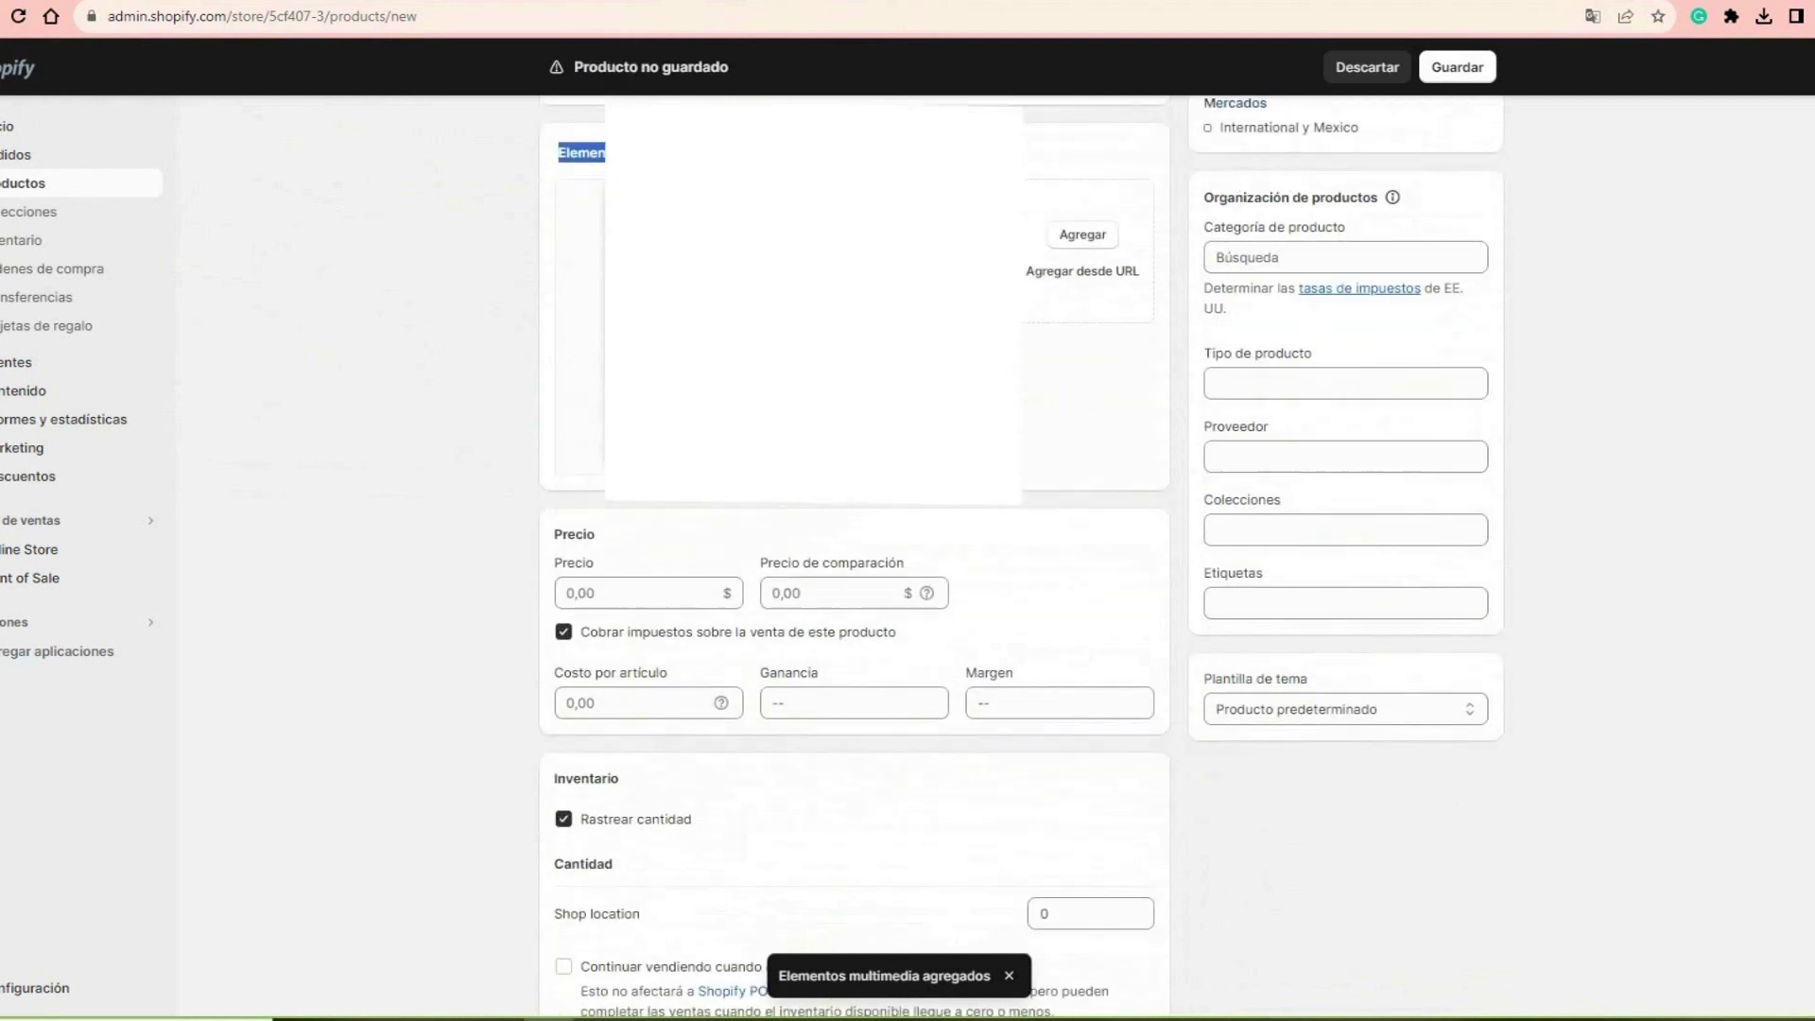
left_click(567, 593)
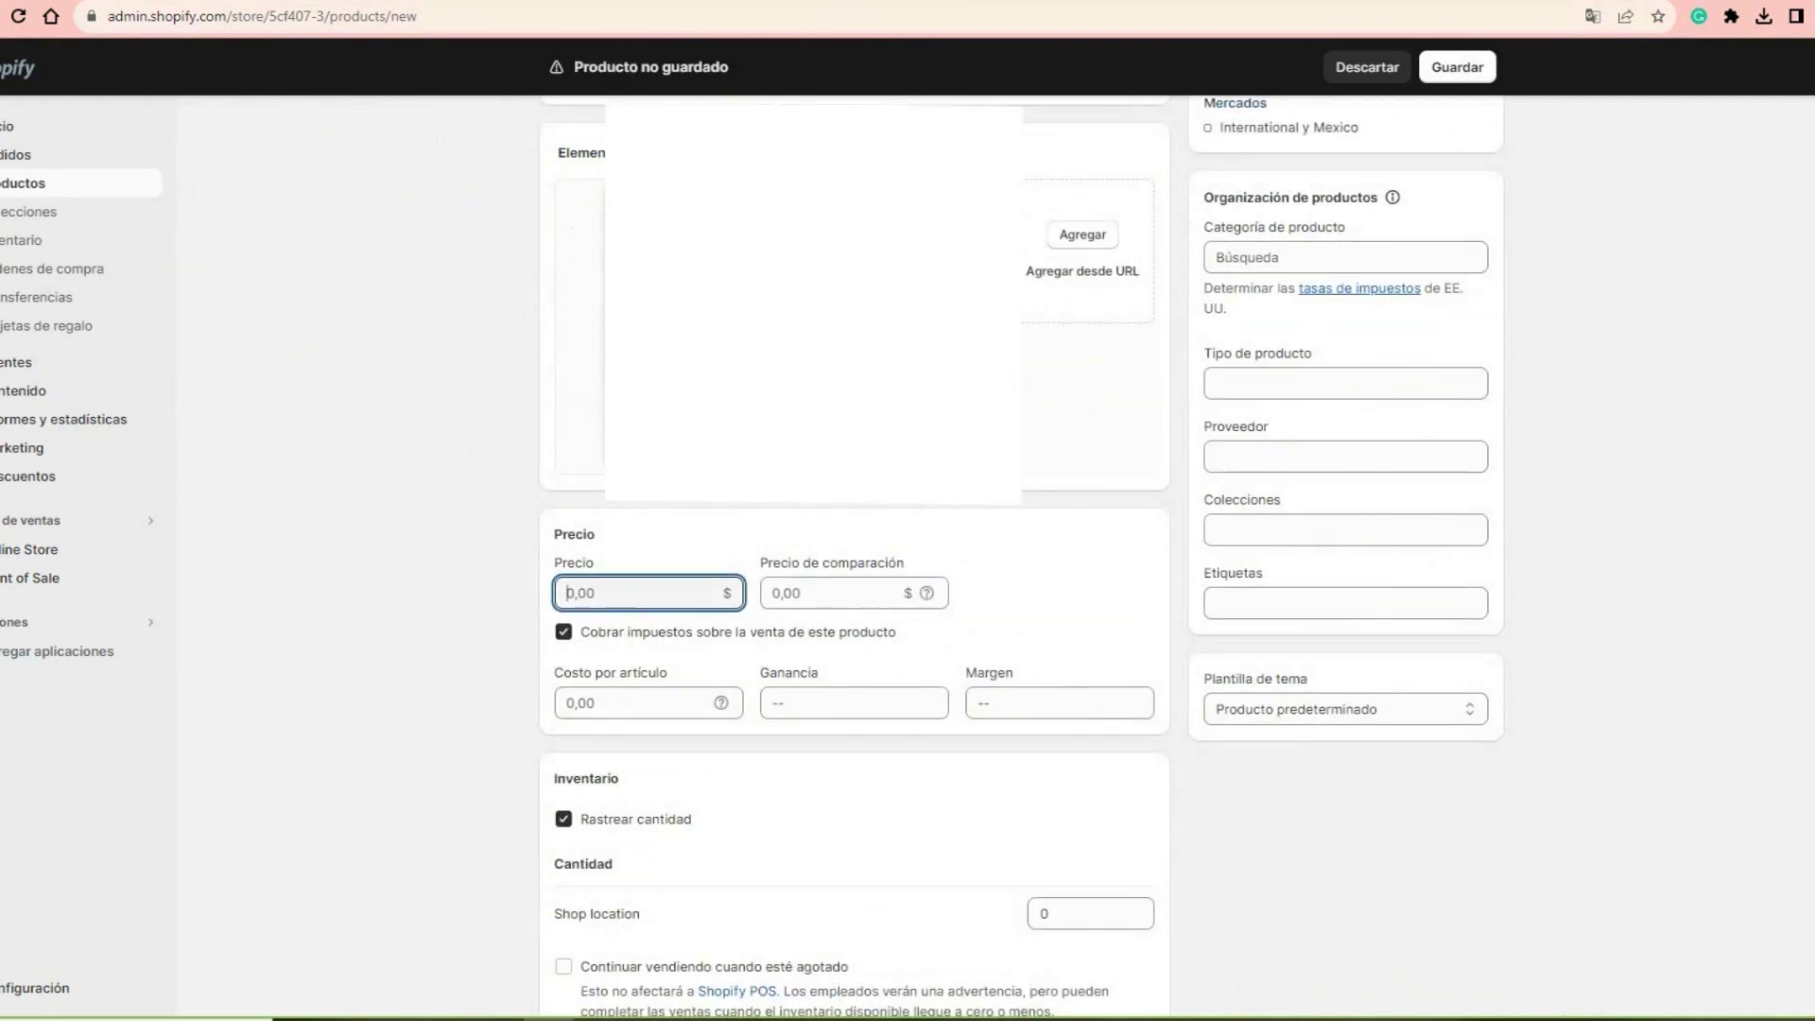
type("250")
left_click(563, 632)
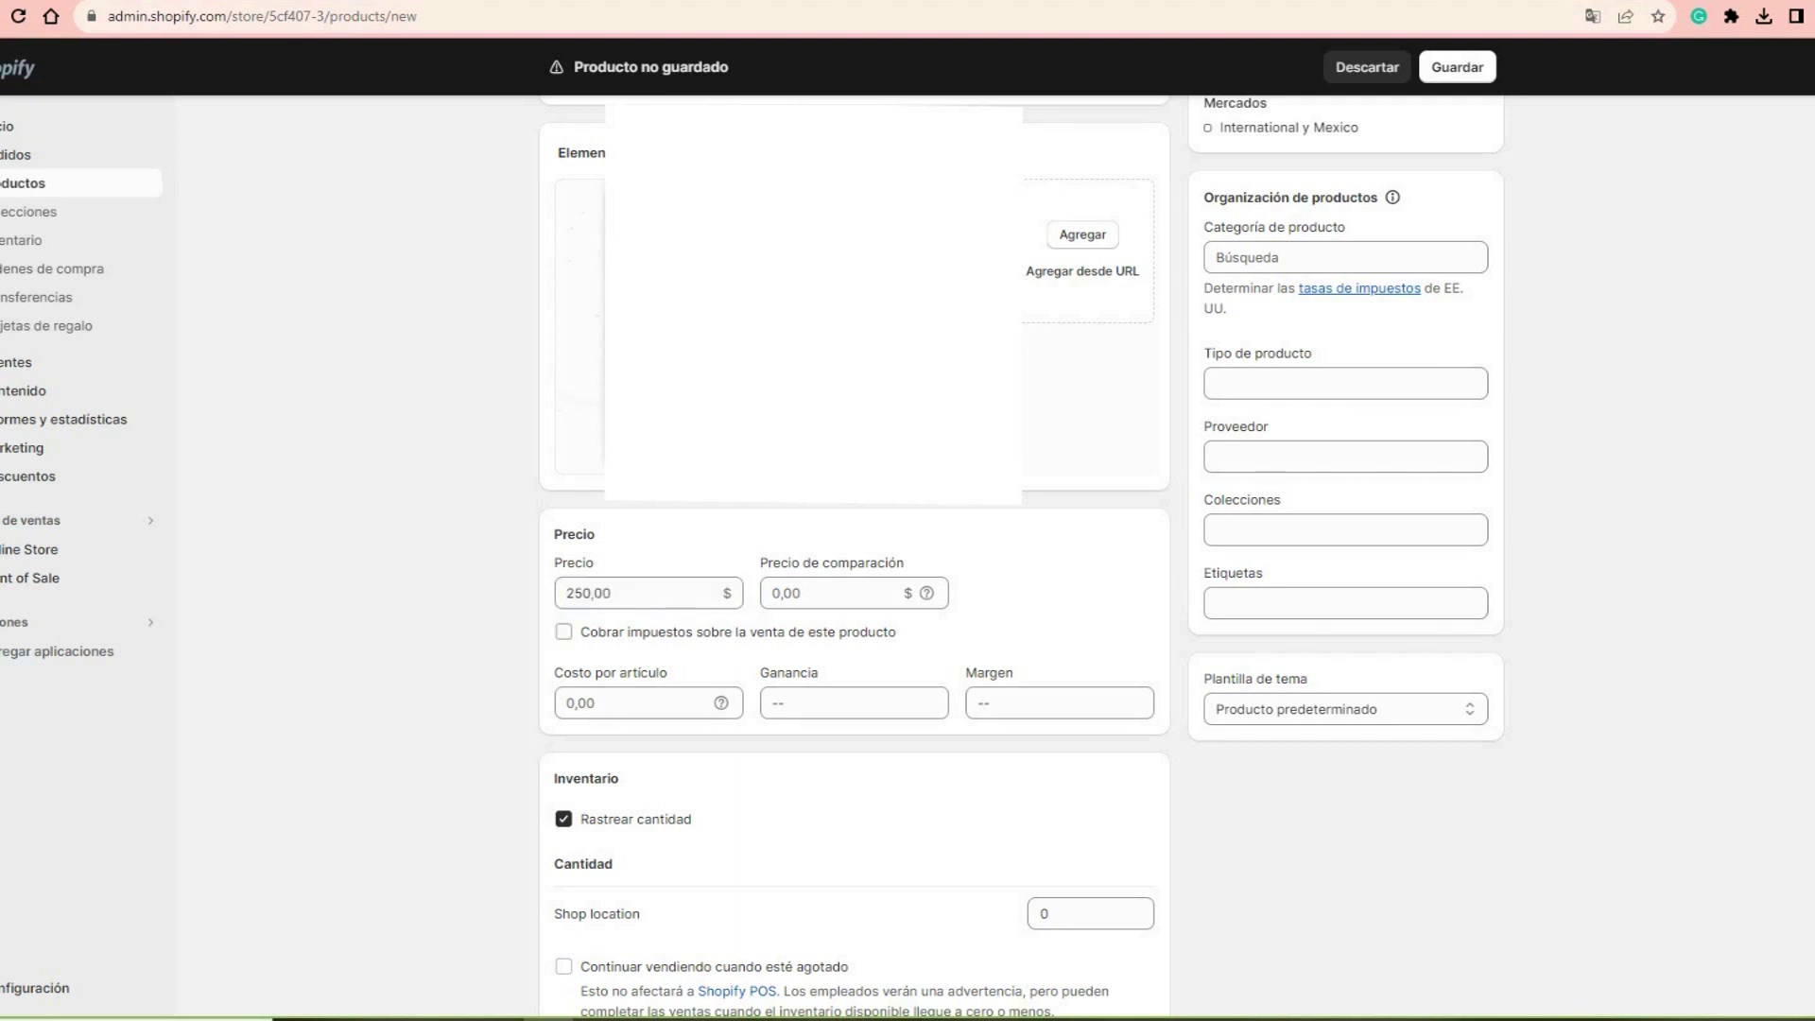
left_click(564, 631)
Step: Set the product's cost per item to 250,00
scroll(850, 567, "down", 3)
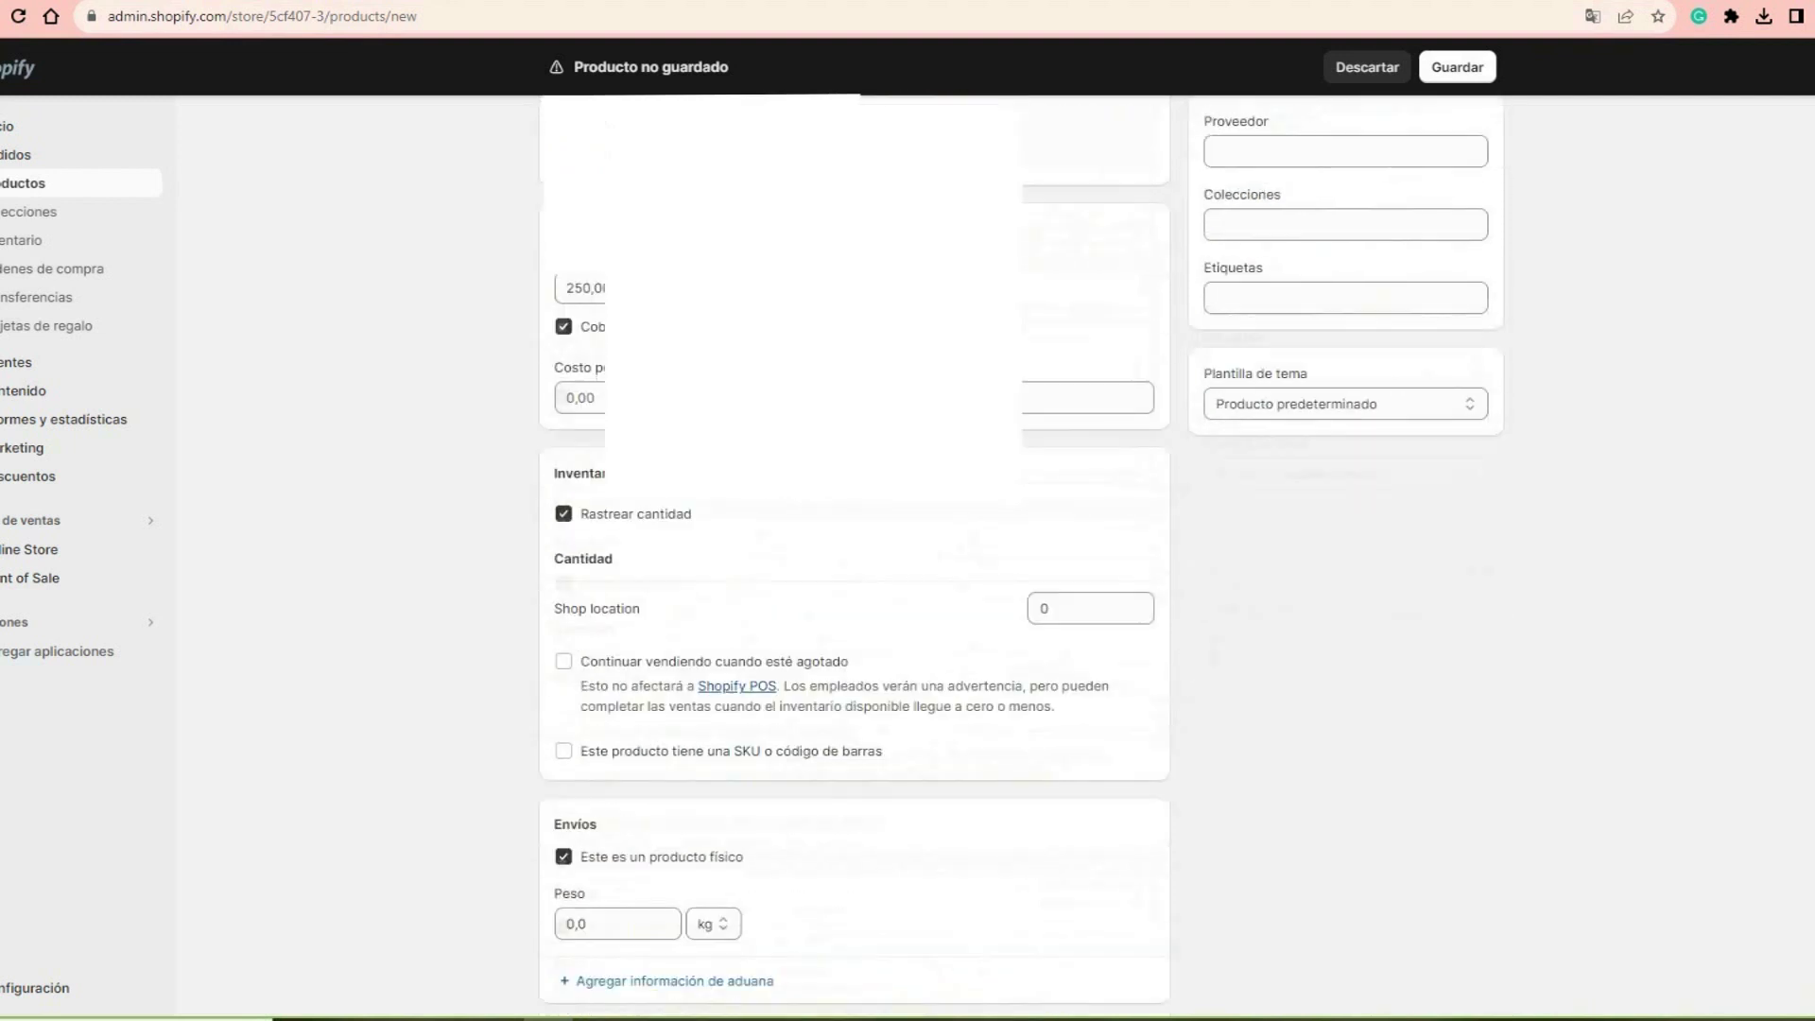
left_click(578, 397)
type("250")
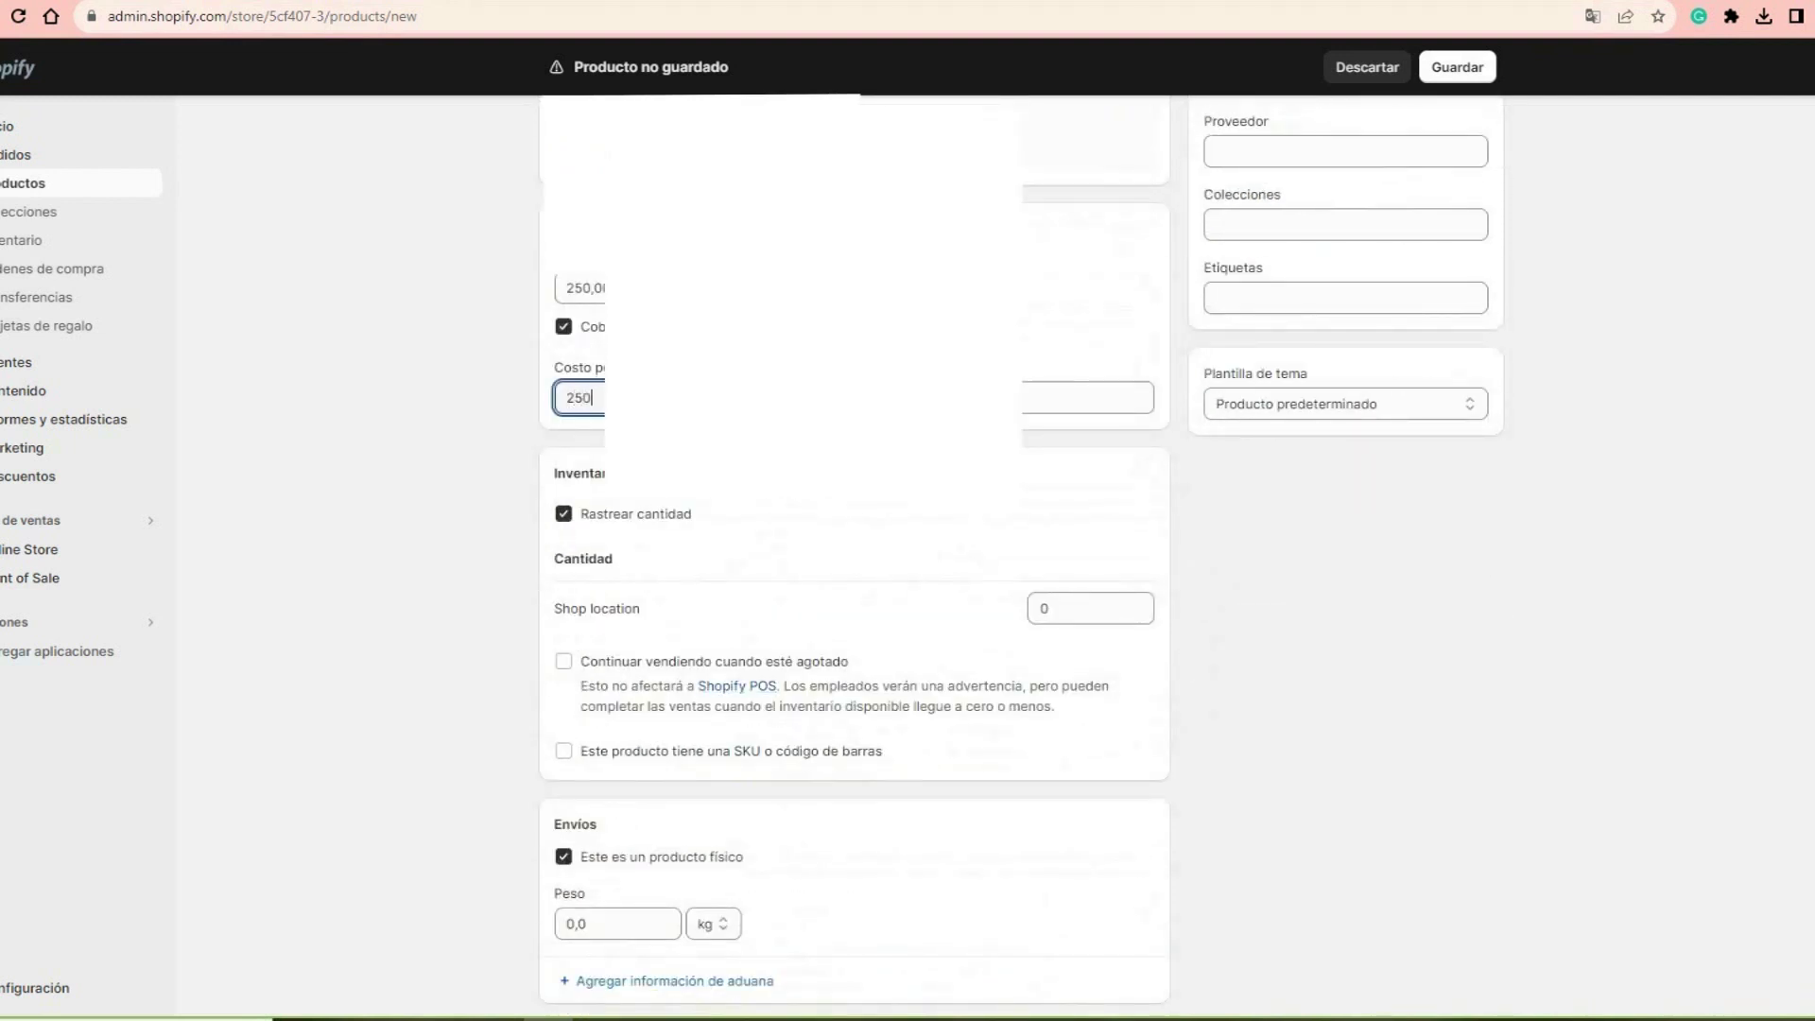
key("Tab")
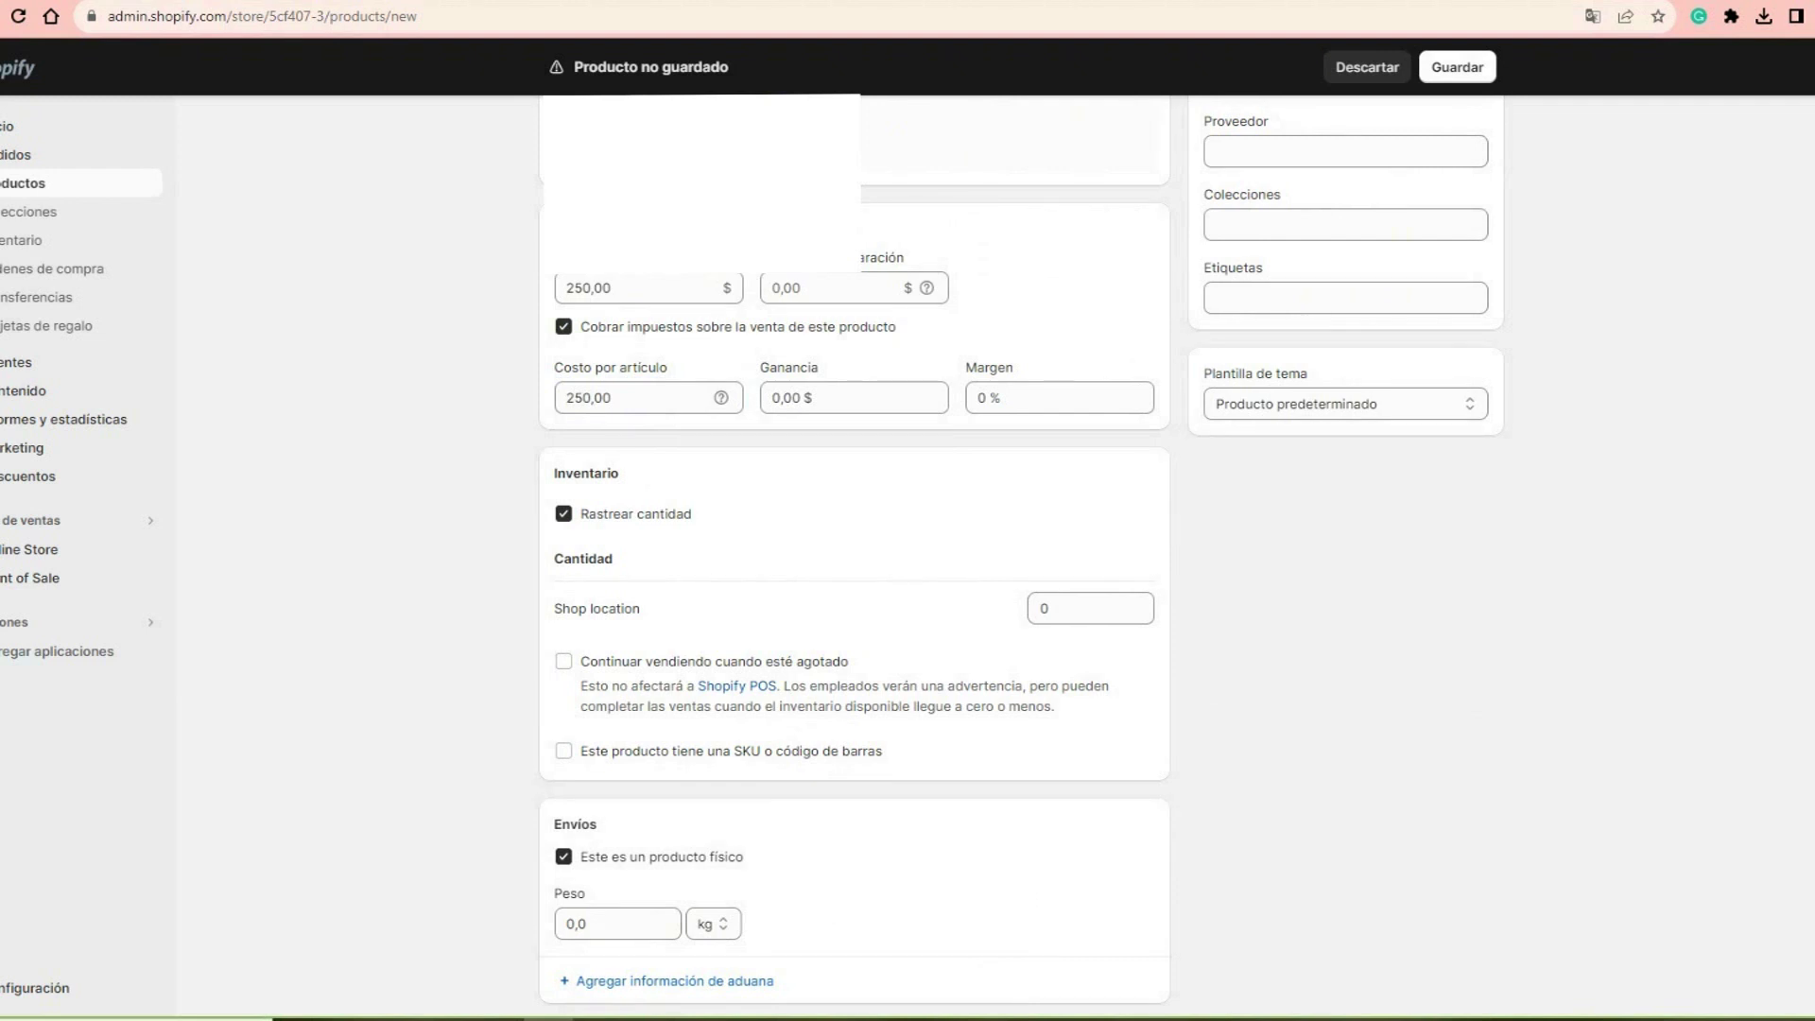
Step: Turn off quantity tracking in the product's inventory settings
left_click(563, 513)
left_click(563, 513)
left_click(563, 513)
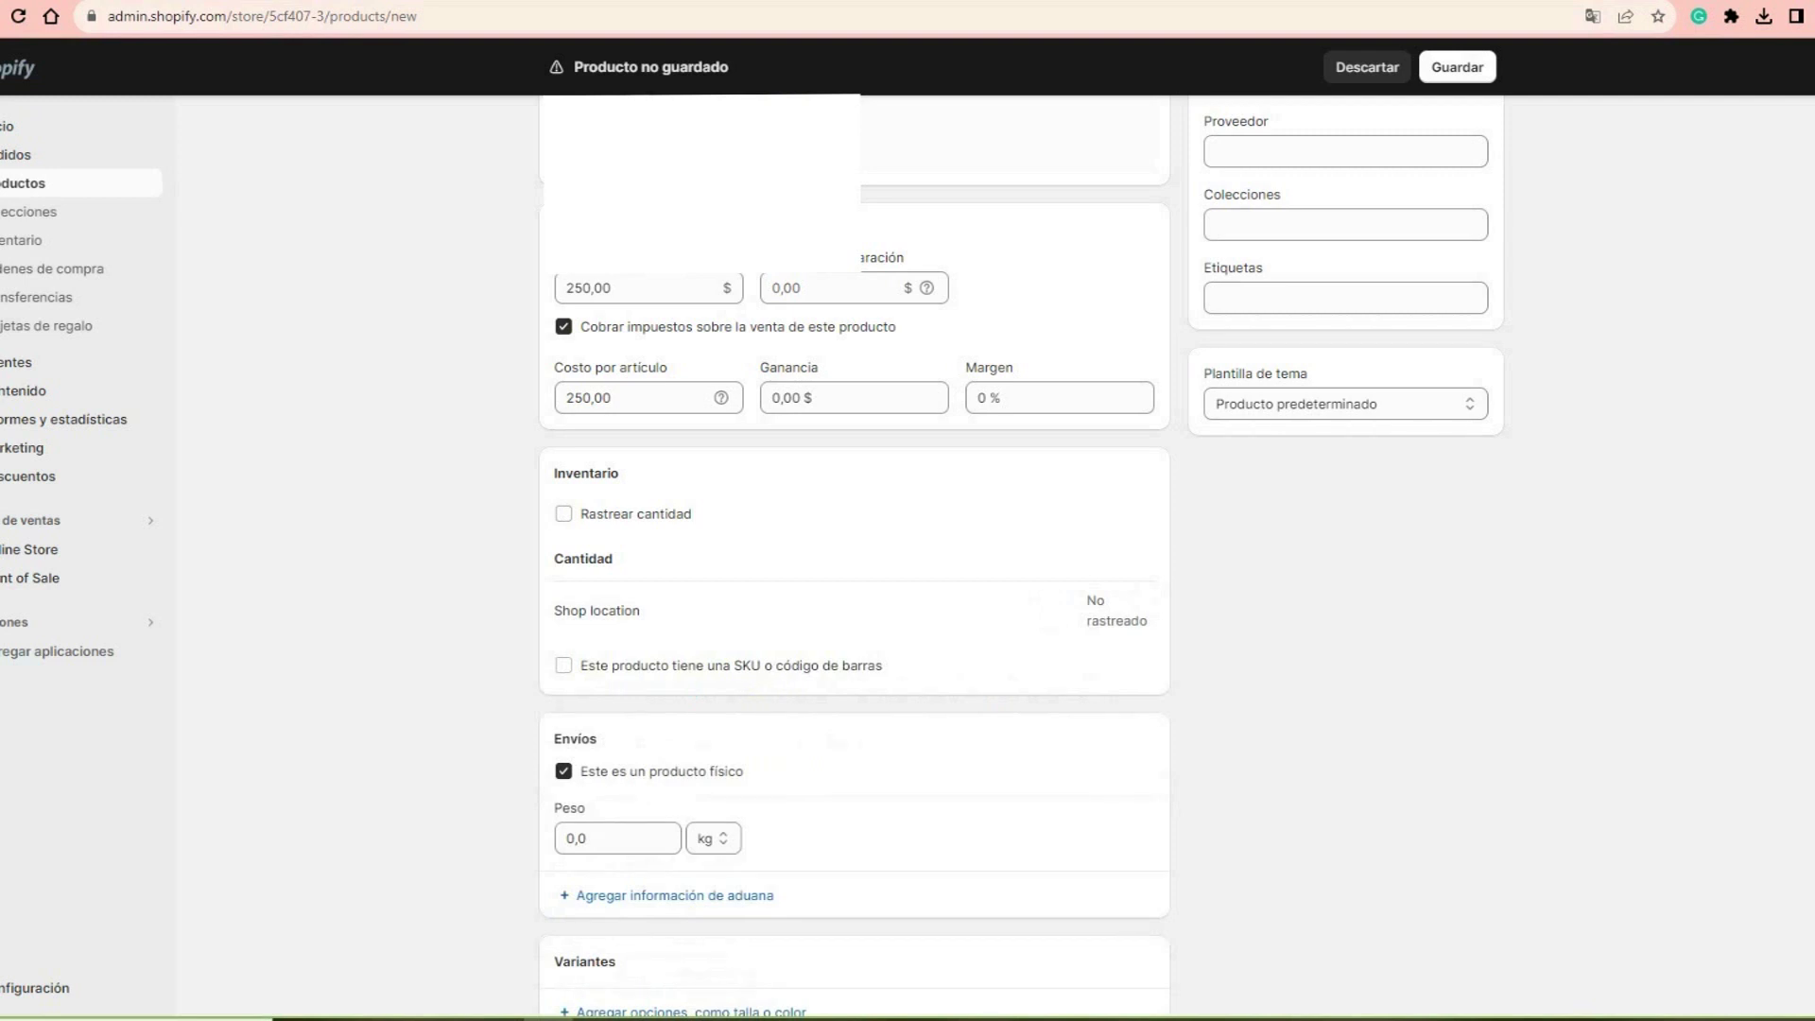
scroll(854, 558, "down", 2)
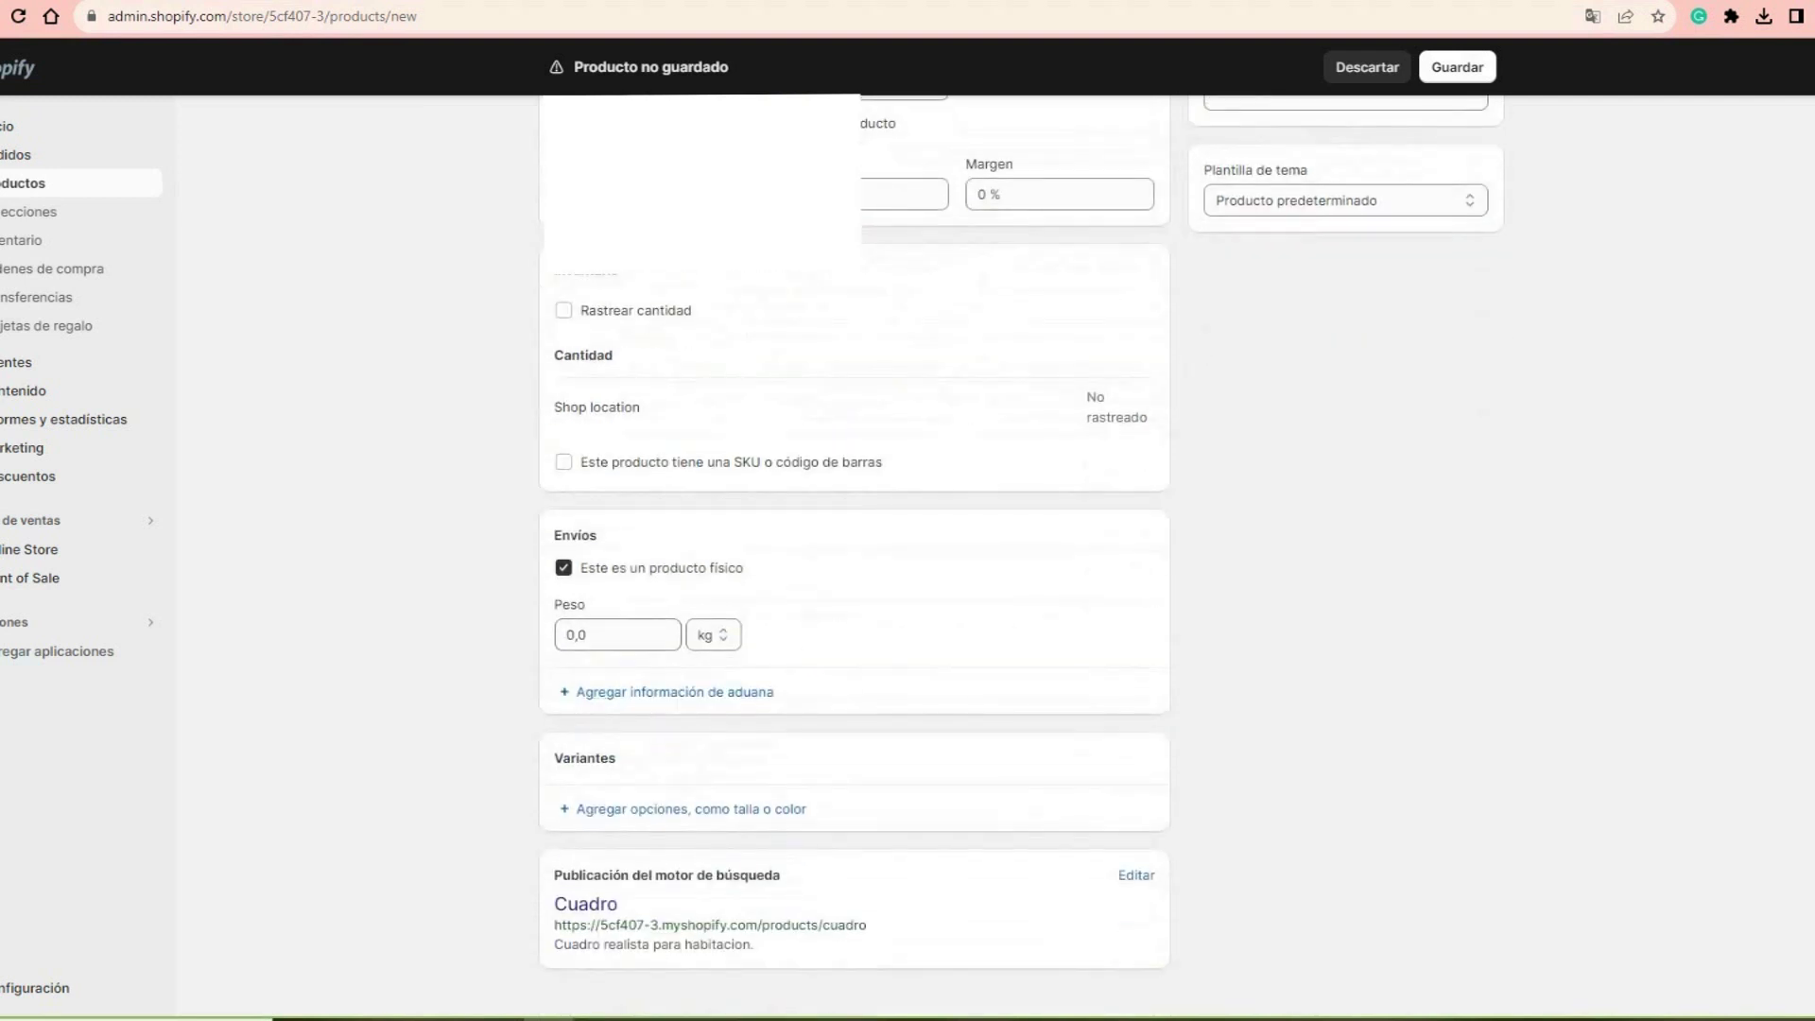
left_click_drag(563, 535, 597, 535)
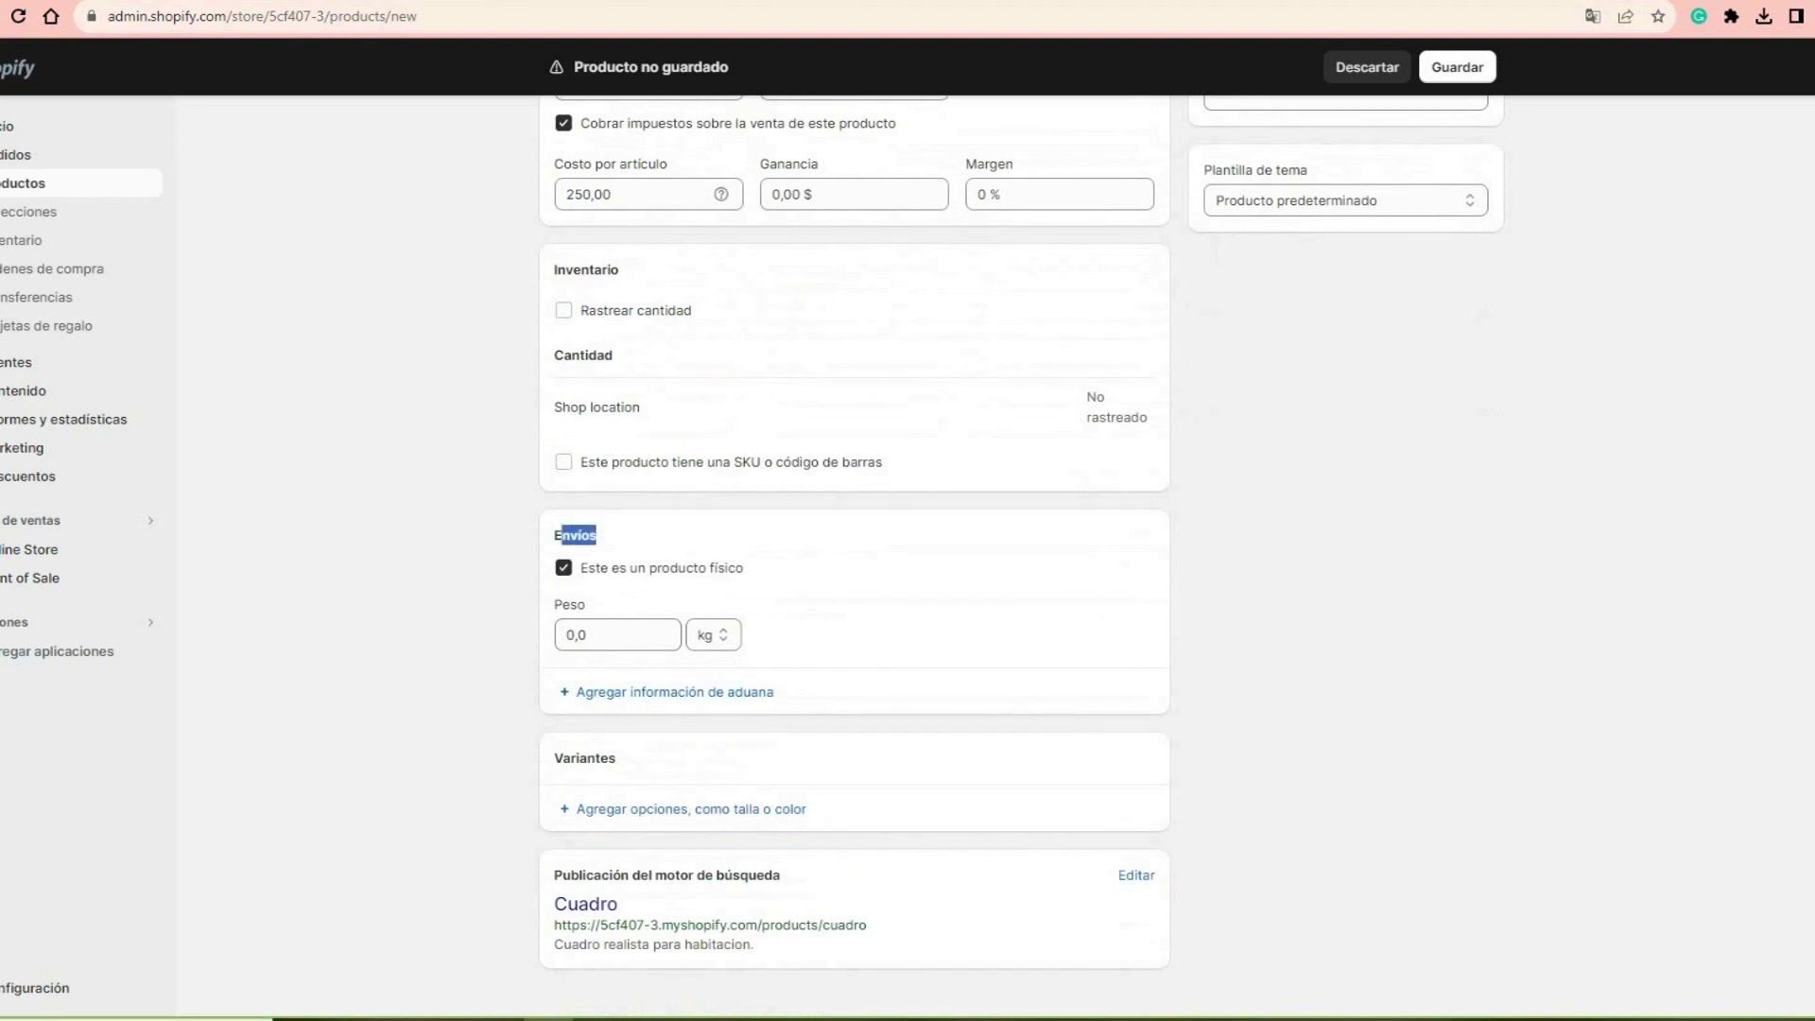
double_click(574, 535)
left_click(563, 568)
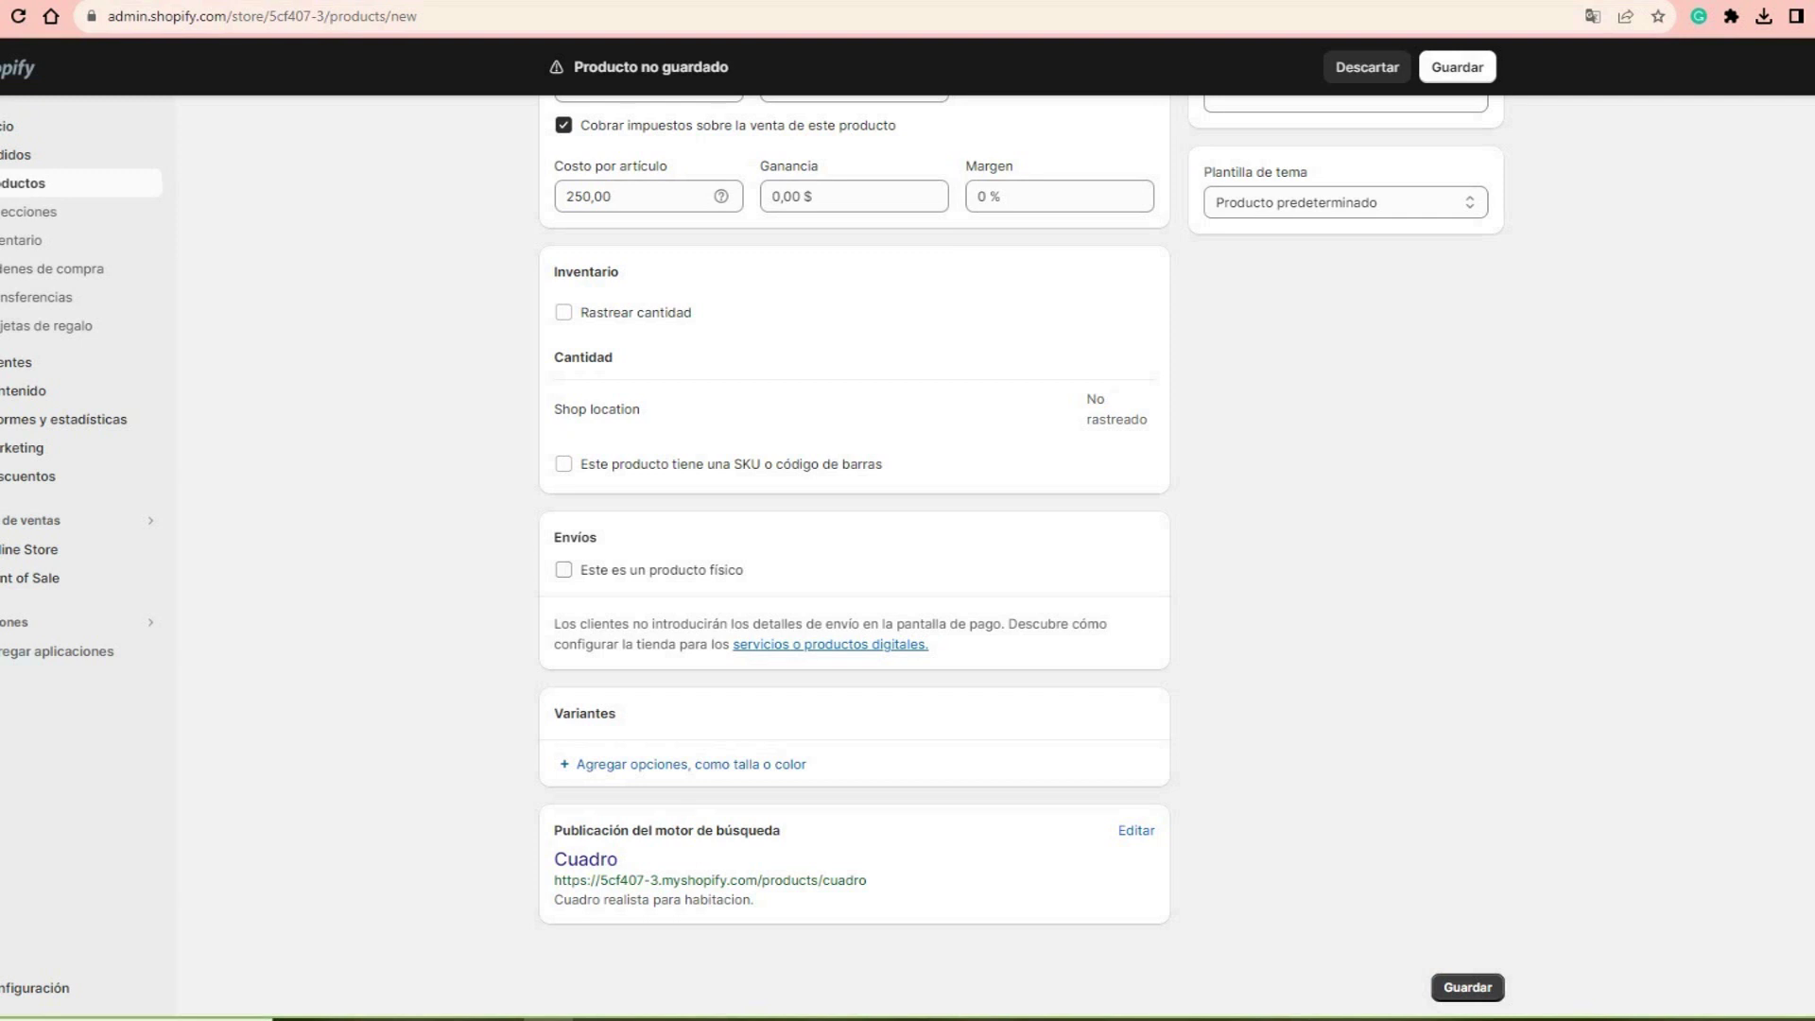
left_click(563, 569)
left_click(616, 636)
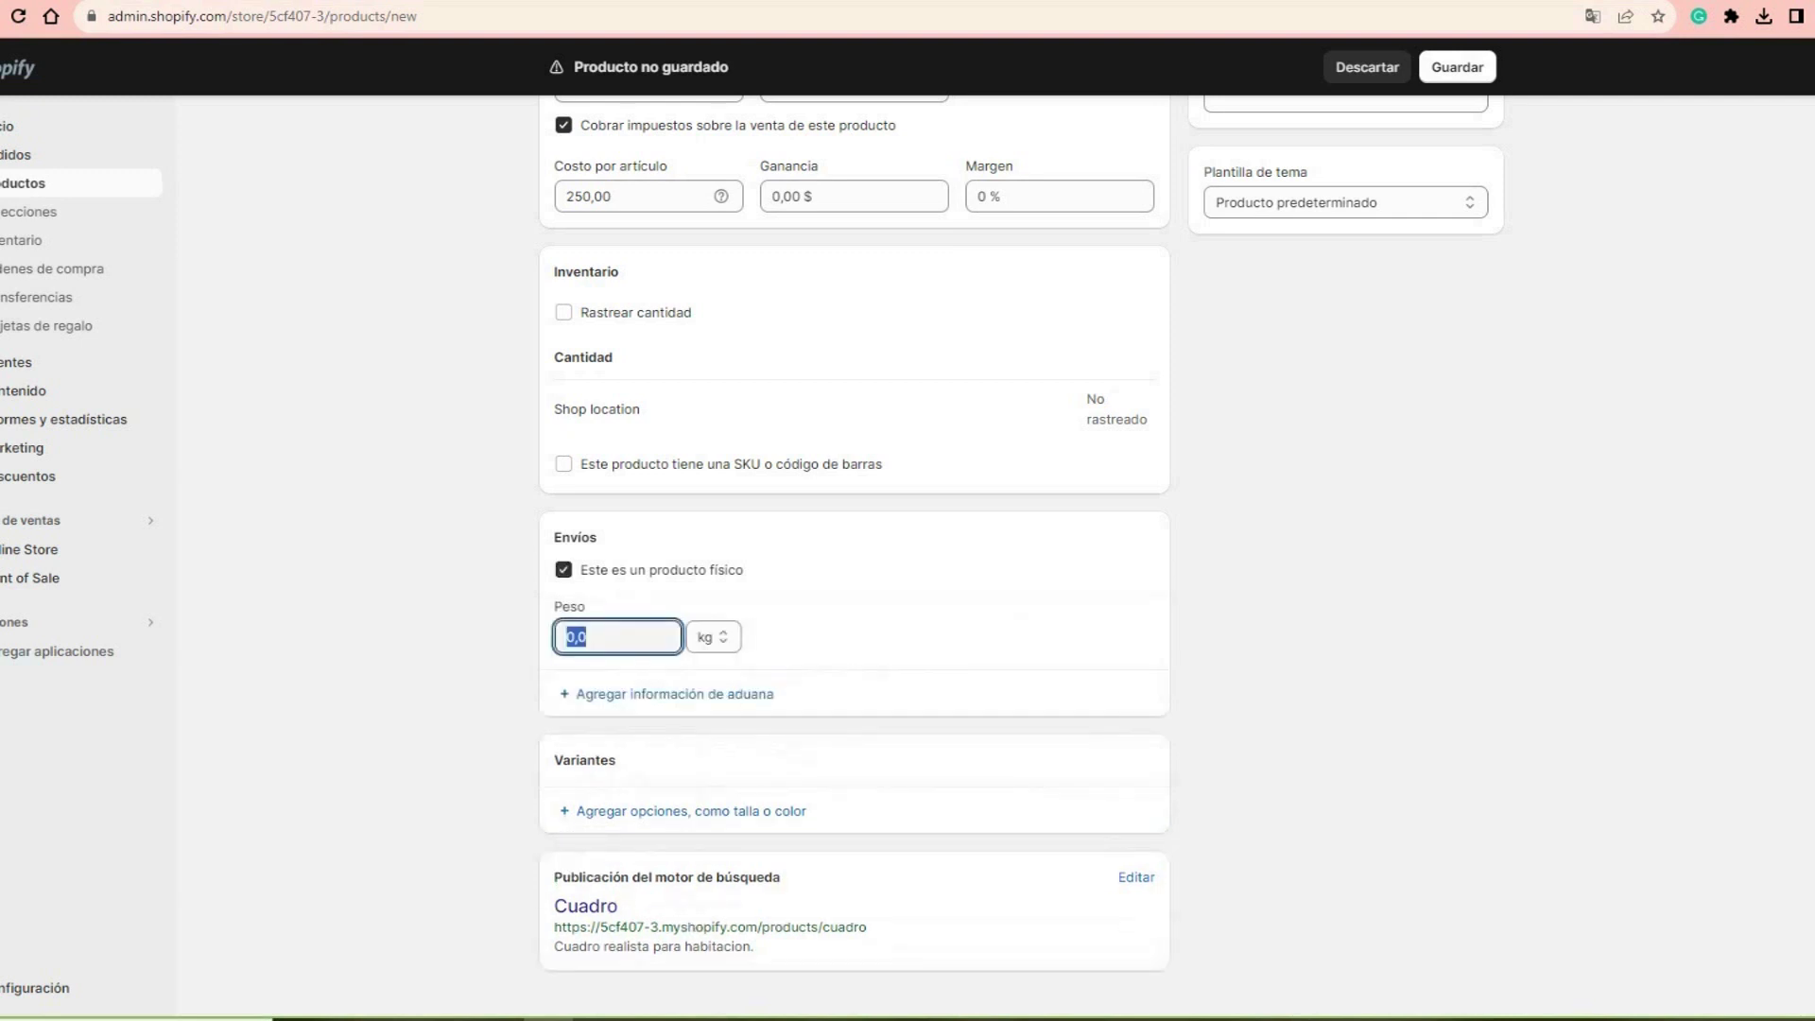
type("3")
left_click(564, 569)
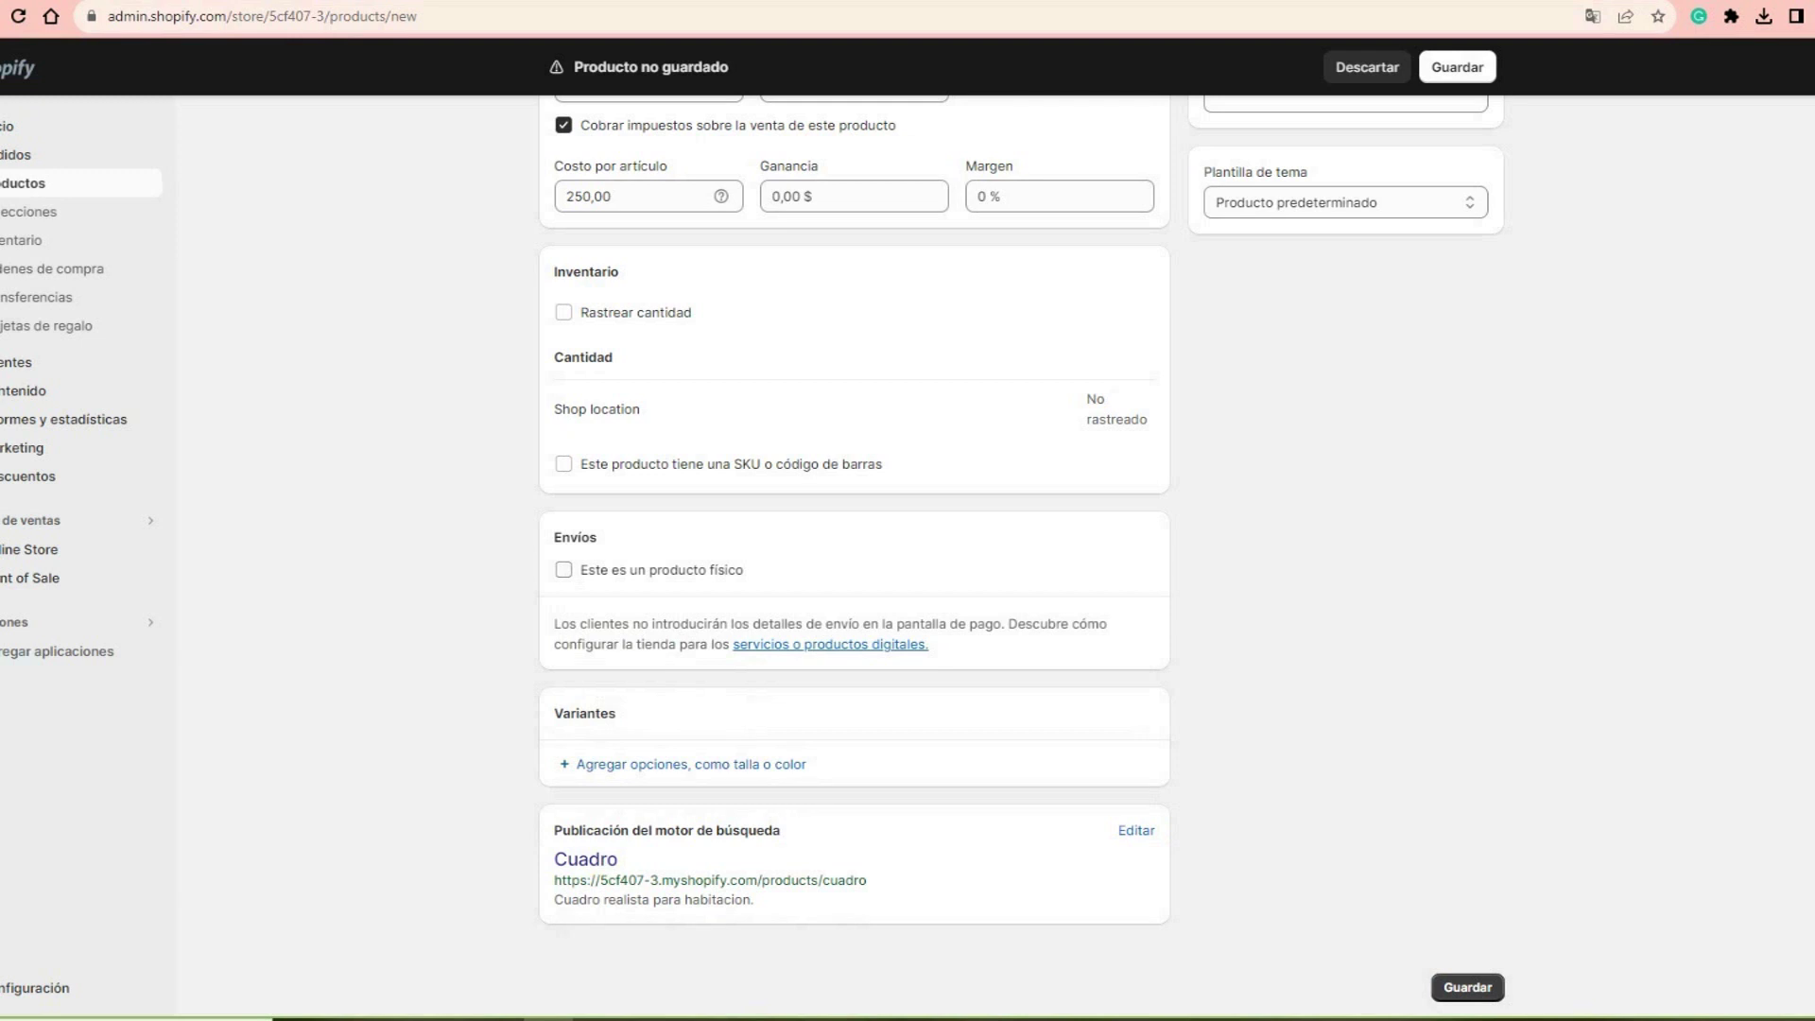
left_click(563, 569)
Step: Set the physical product's shipping weight to 3 kg
key("Tab")
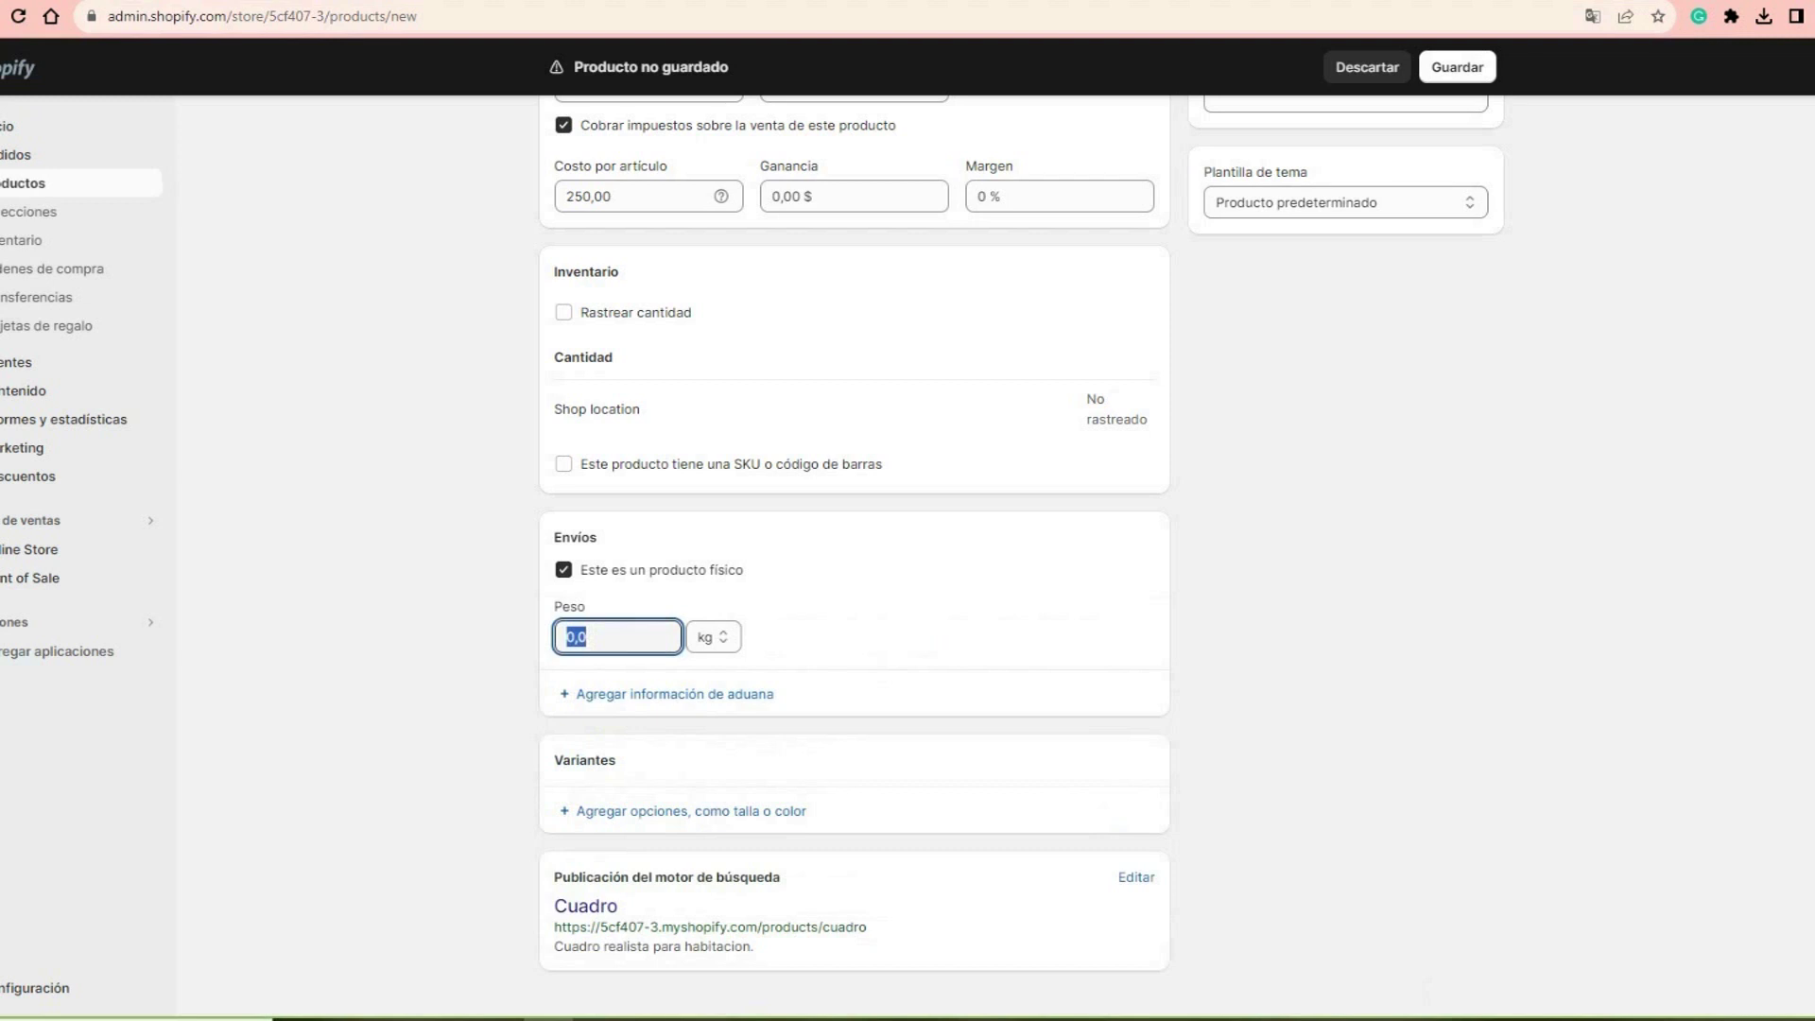
type("3")
key("Tab")
Step: Examine the variants section and the product organization fields for category, type, vendor, collections and tags
scroll(854, 558, "down", 1)
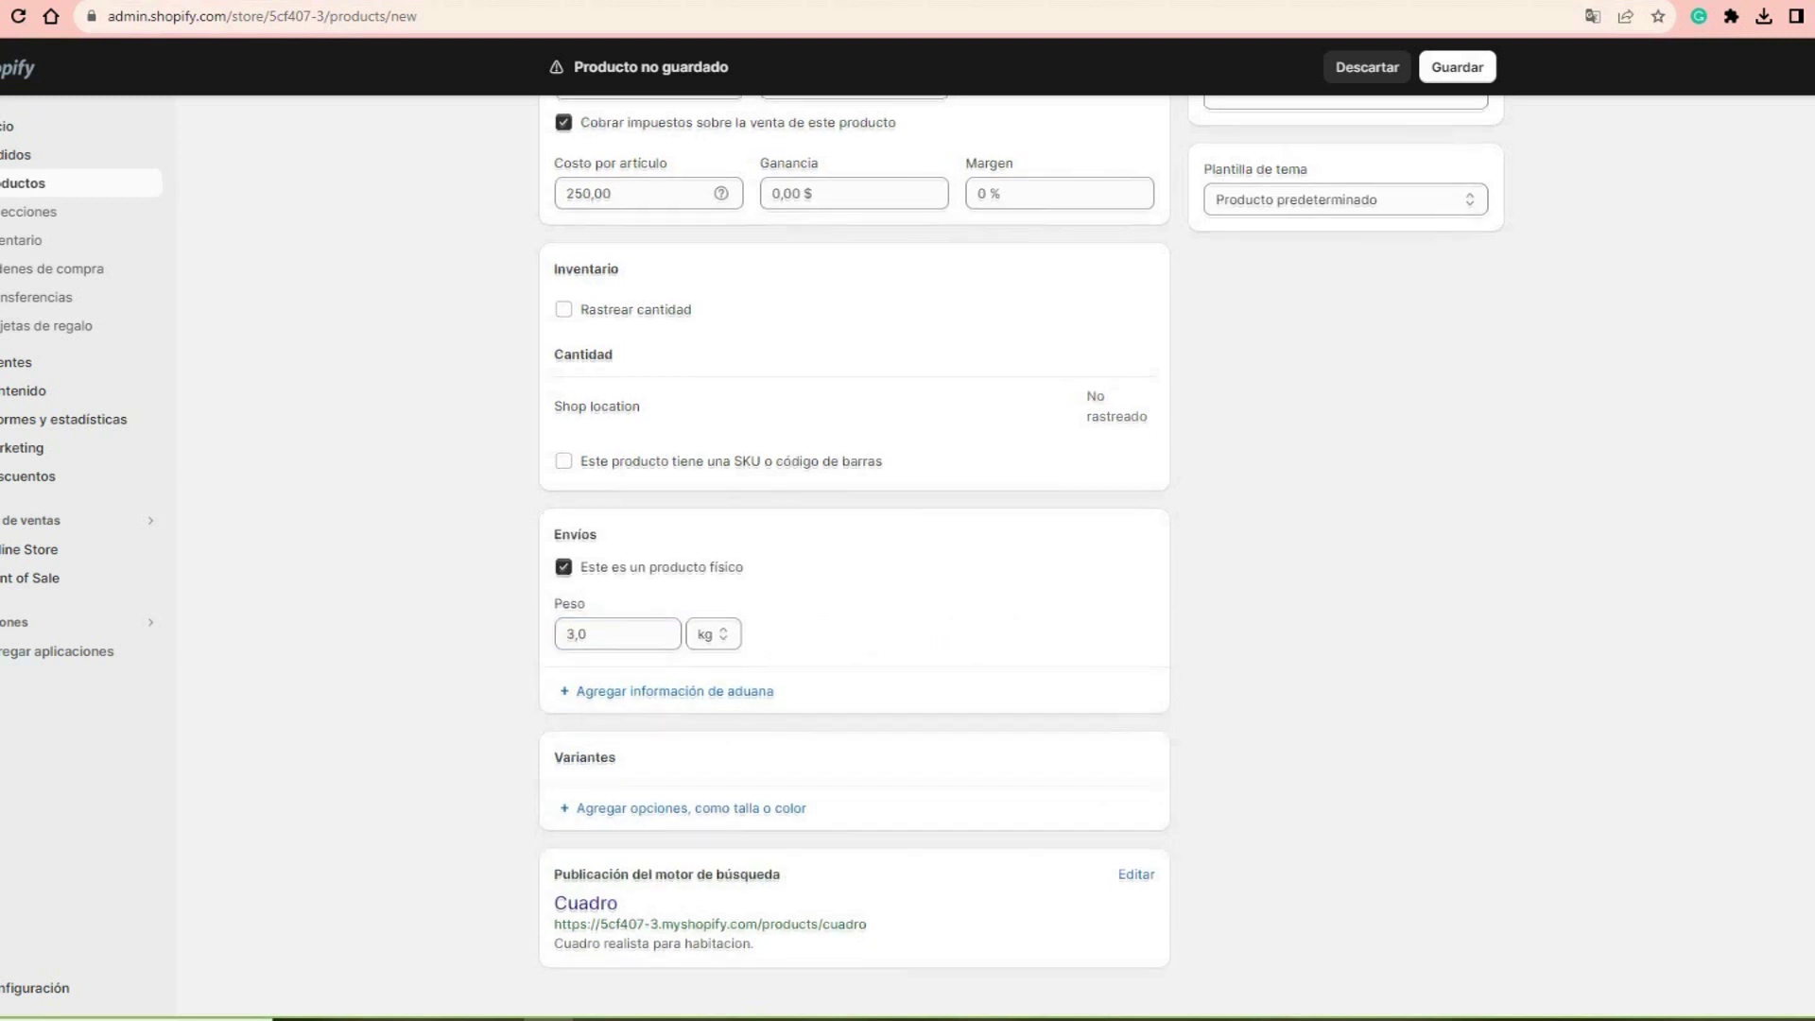
scroll(675, 651, "down", 1)
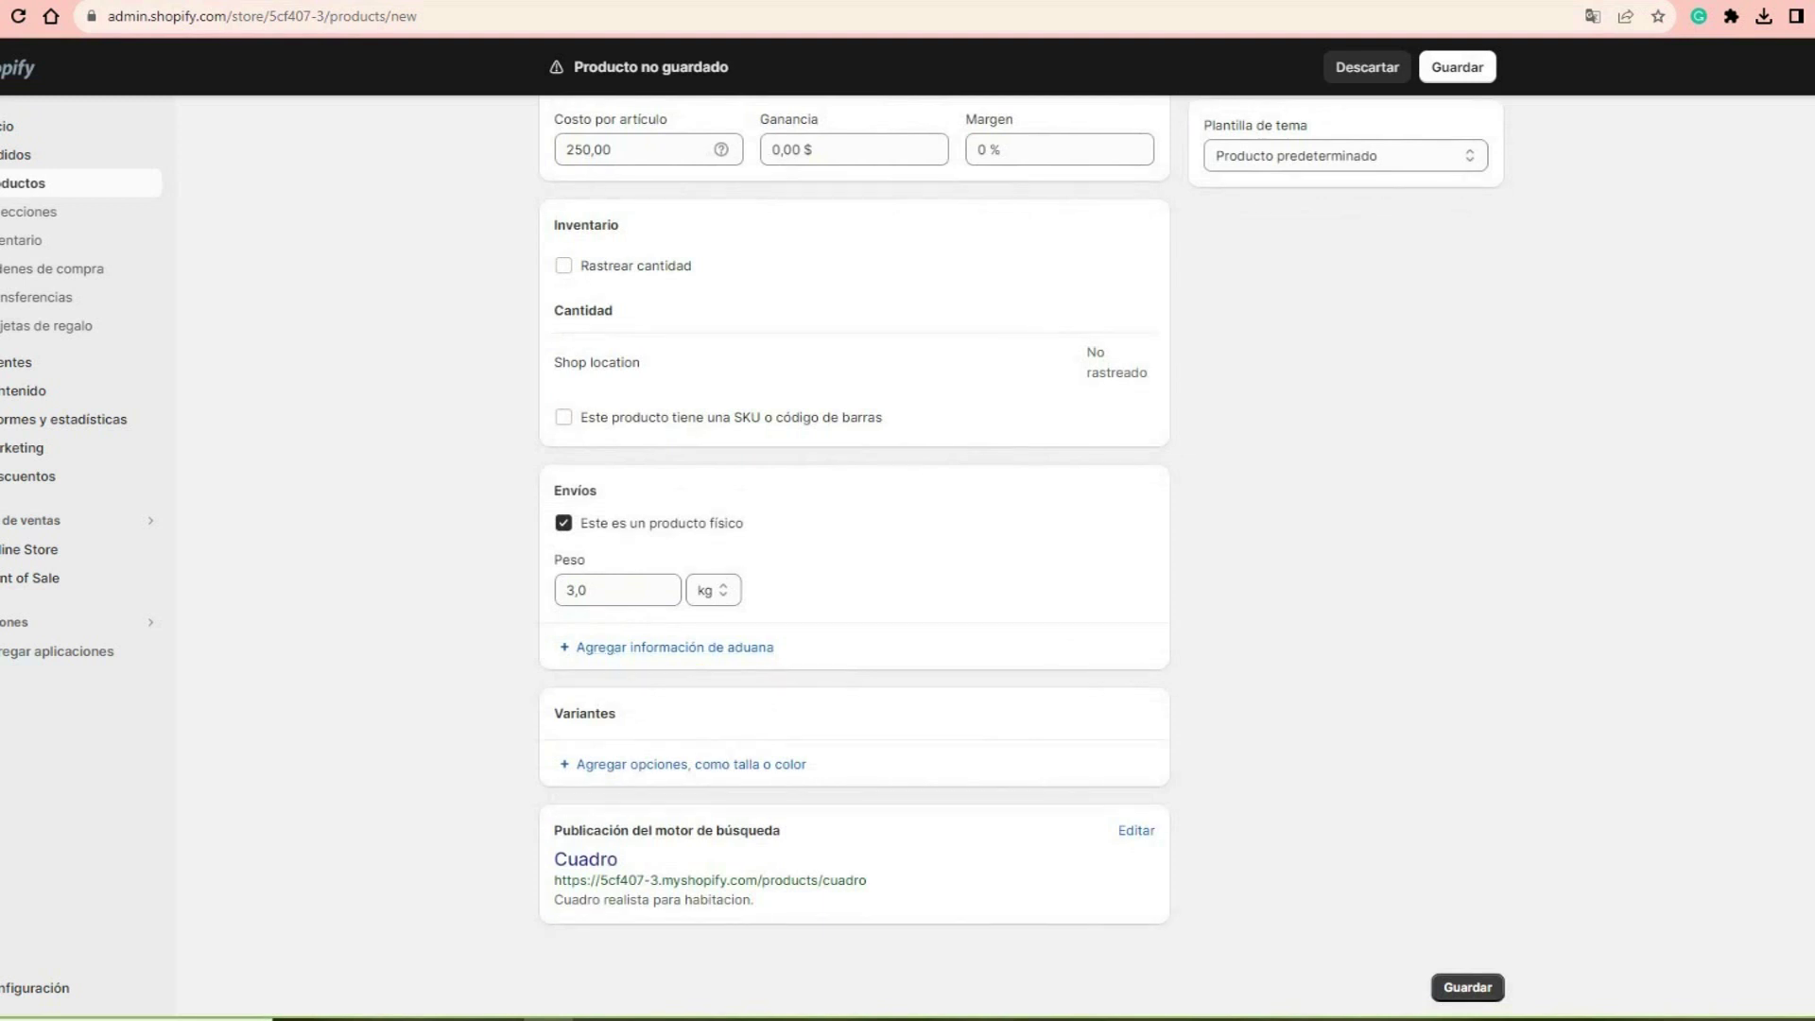
left_click_drag(562, 712, 617, 712)
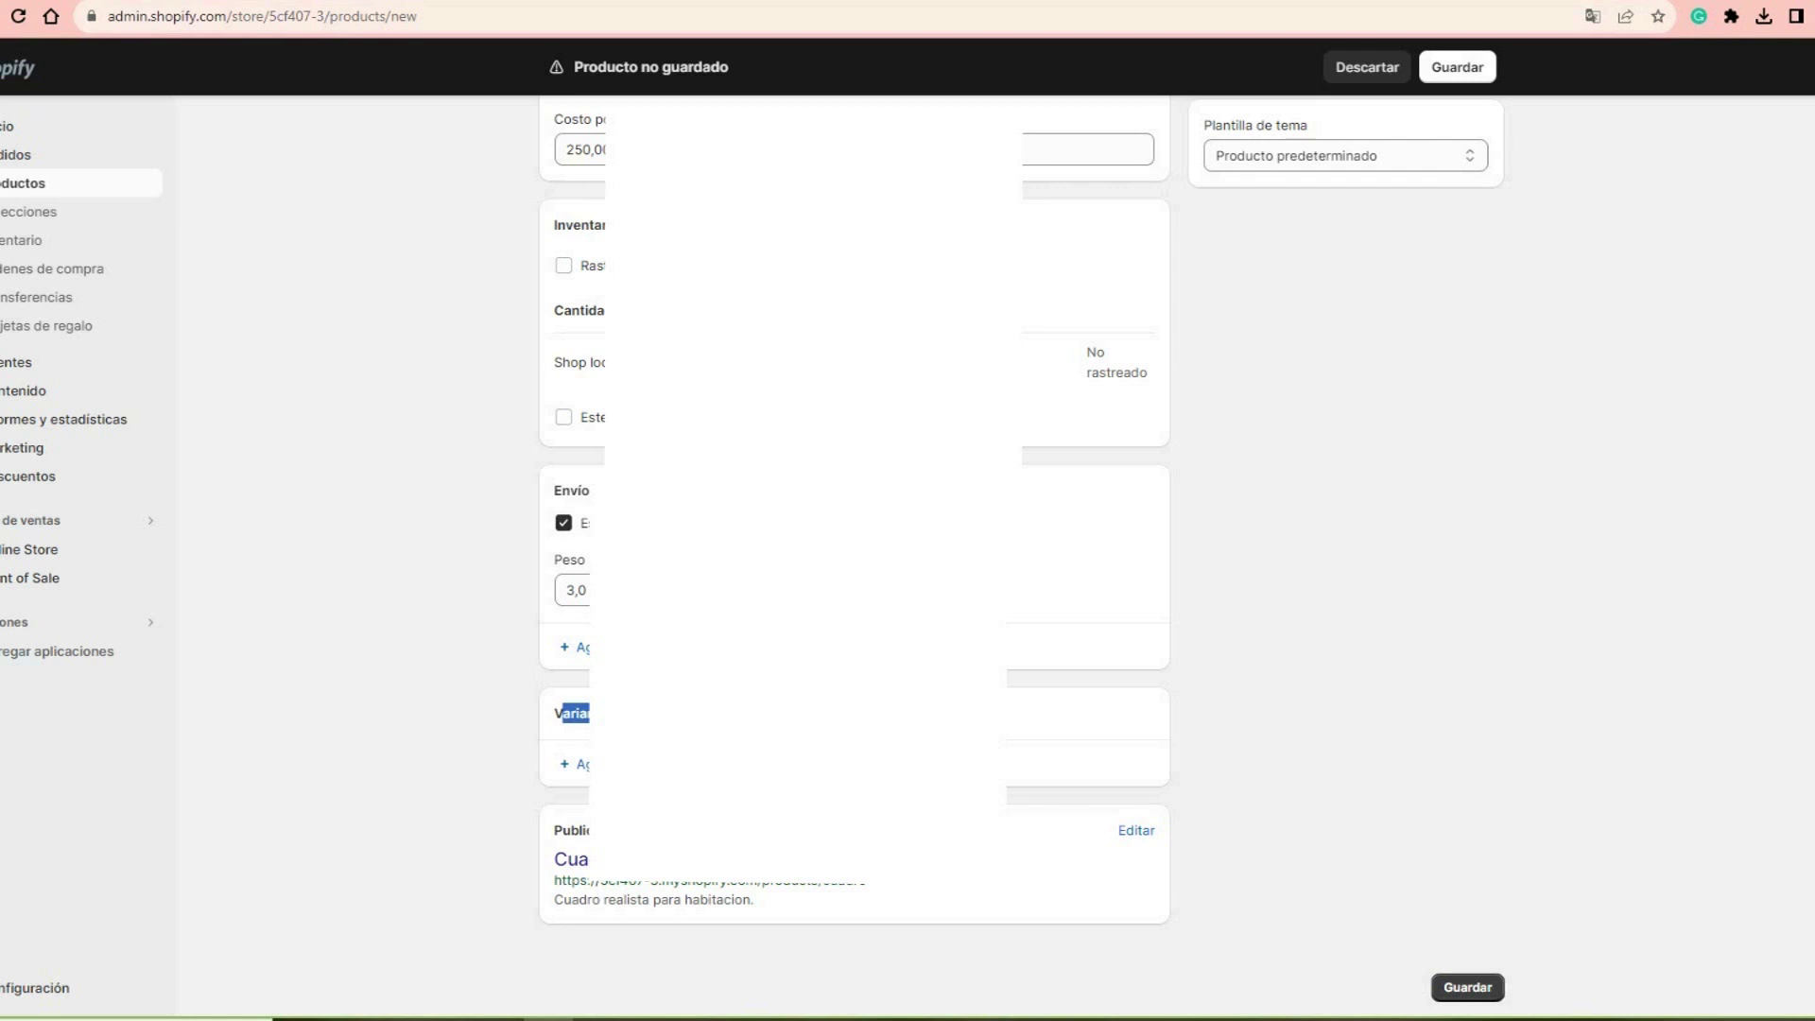
scroll(854, 548, "up", 6)
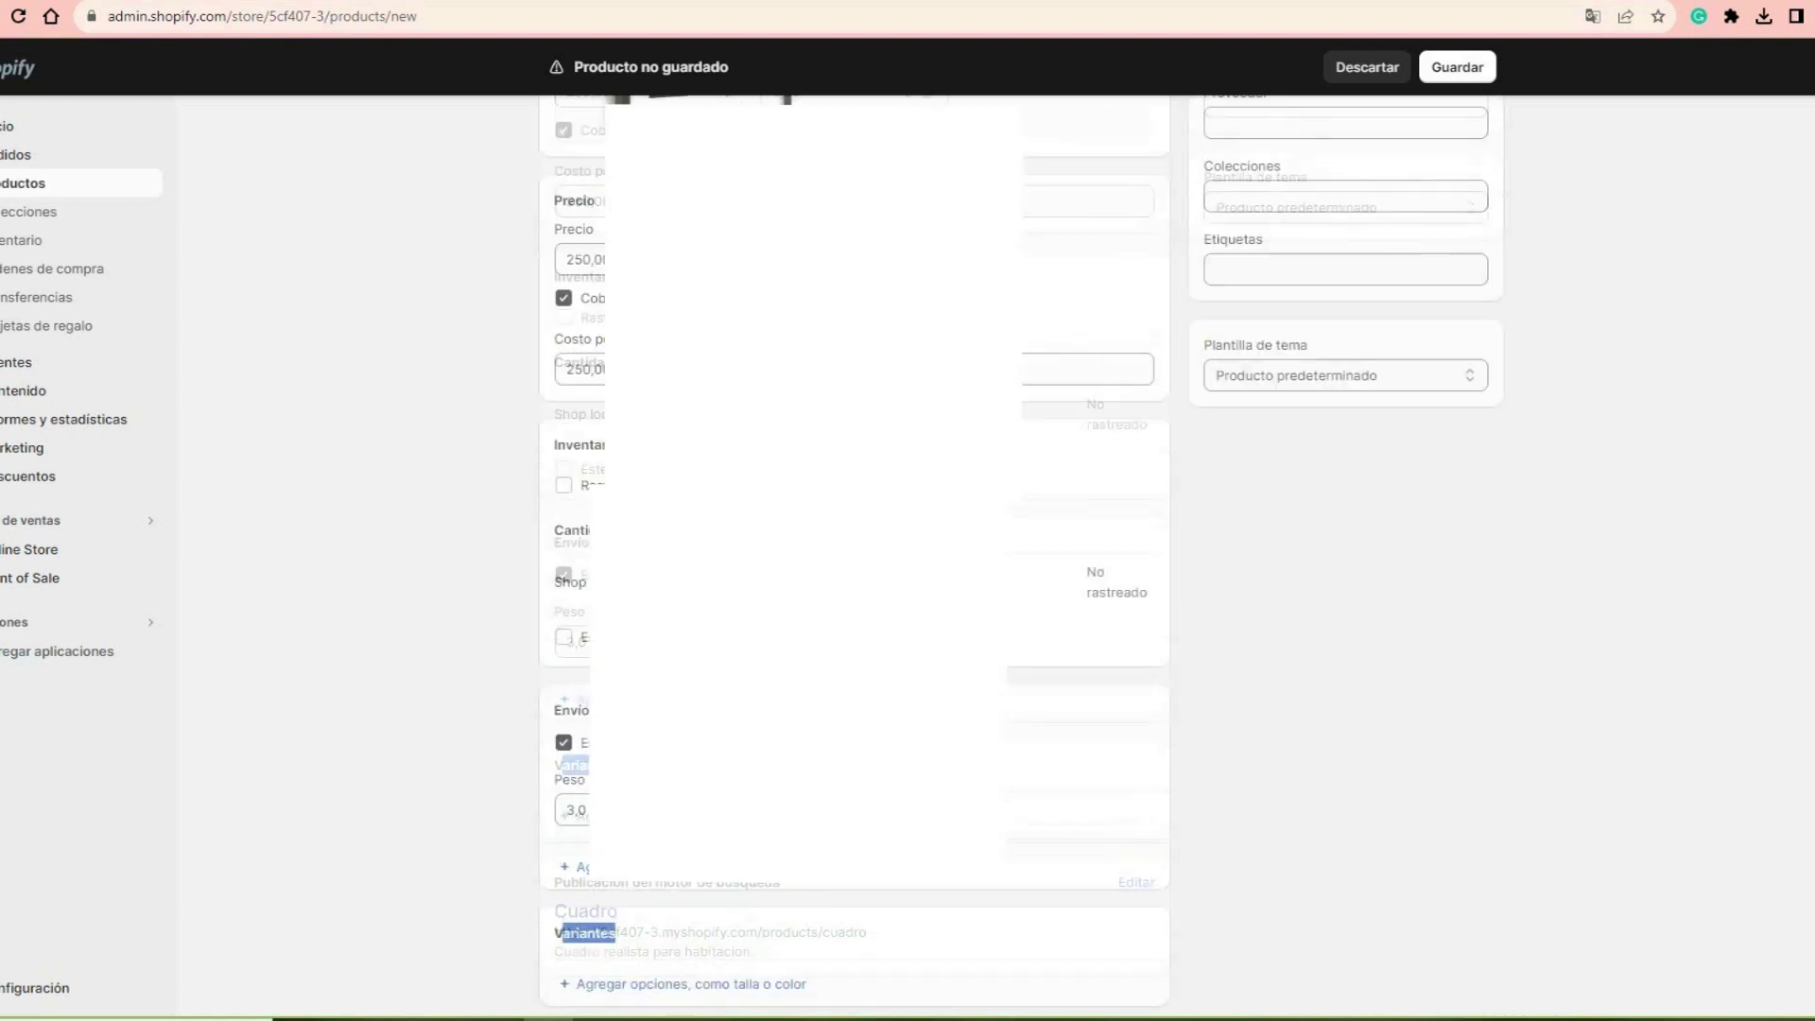
scroll(854, 548, "up", 3)
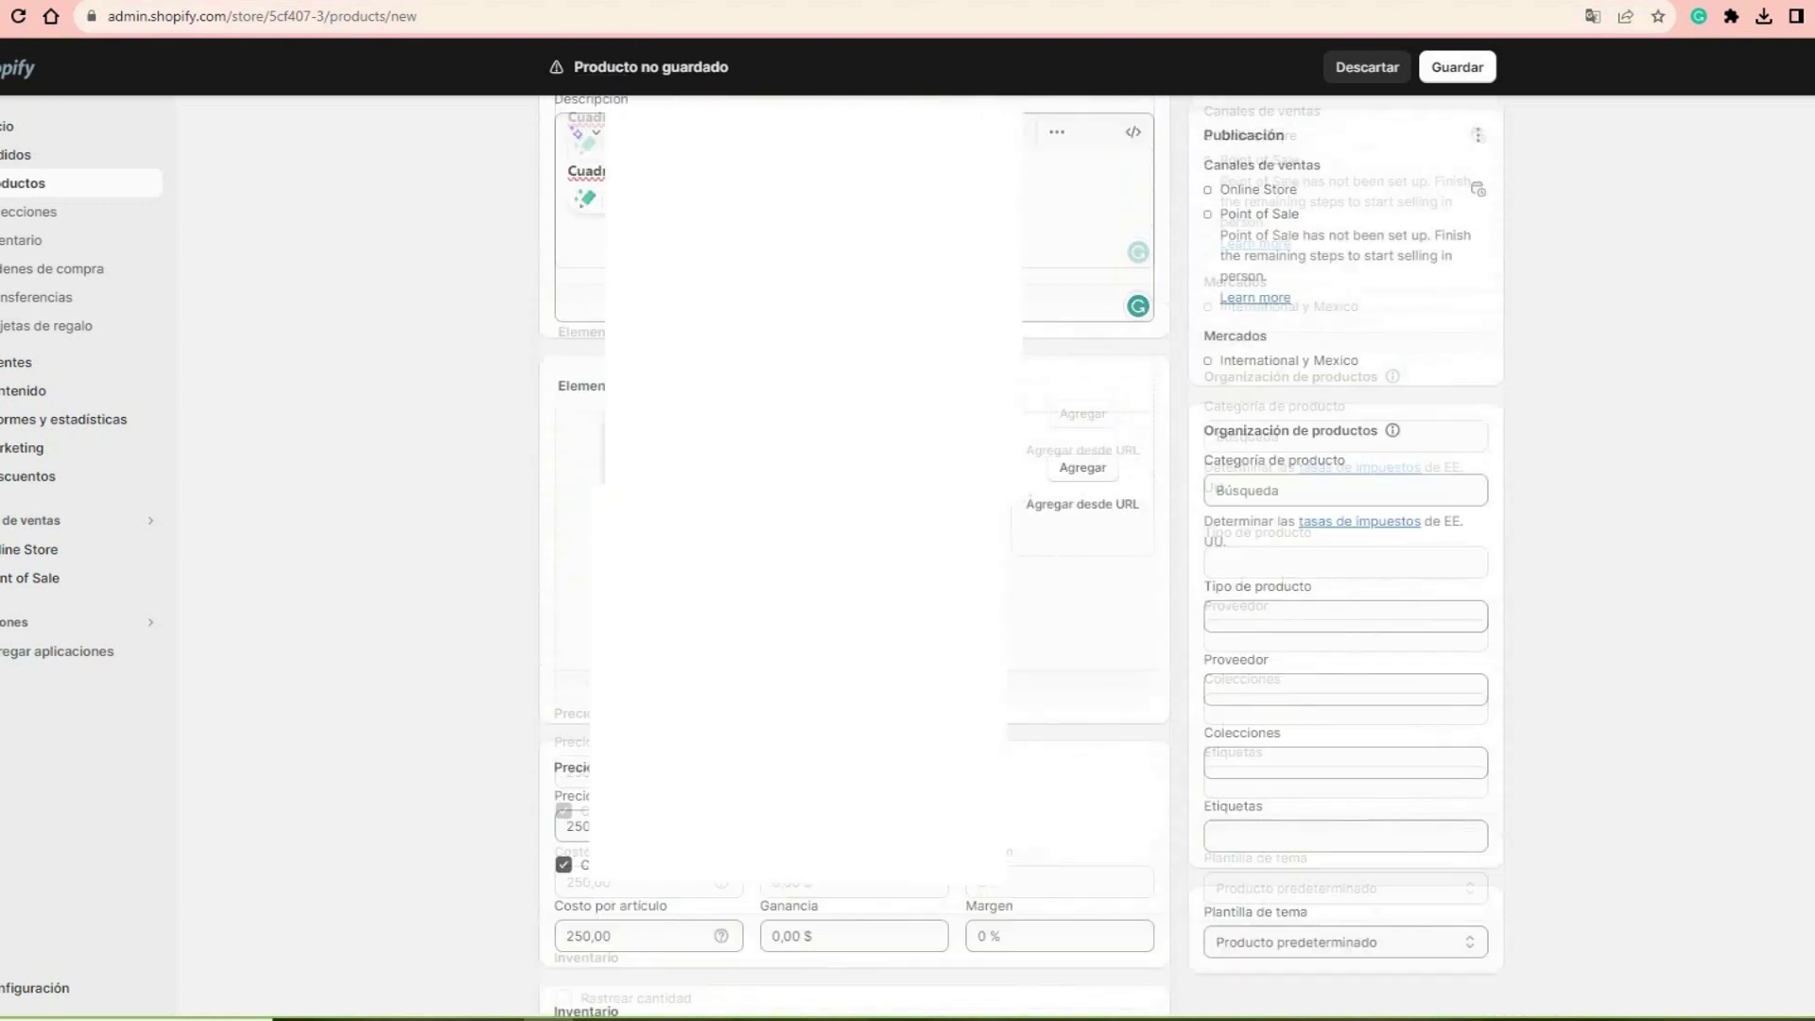
left_click_drag(1203, 558, 1388, 560)
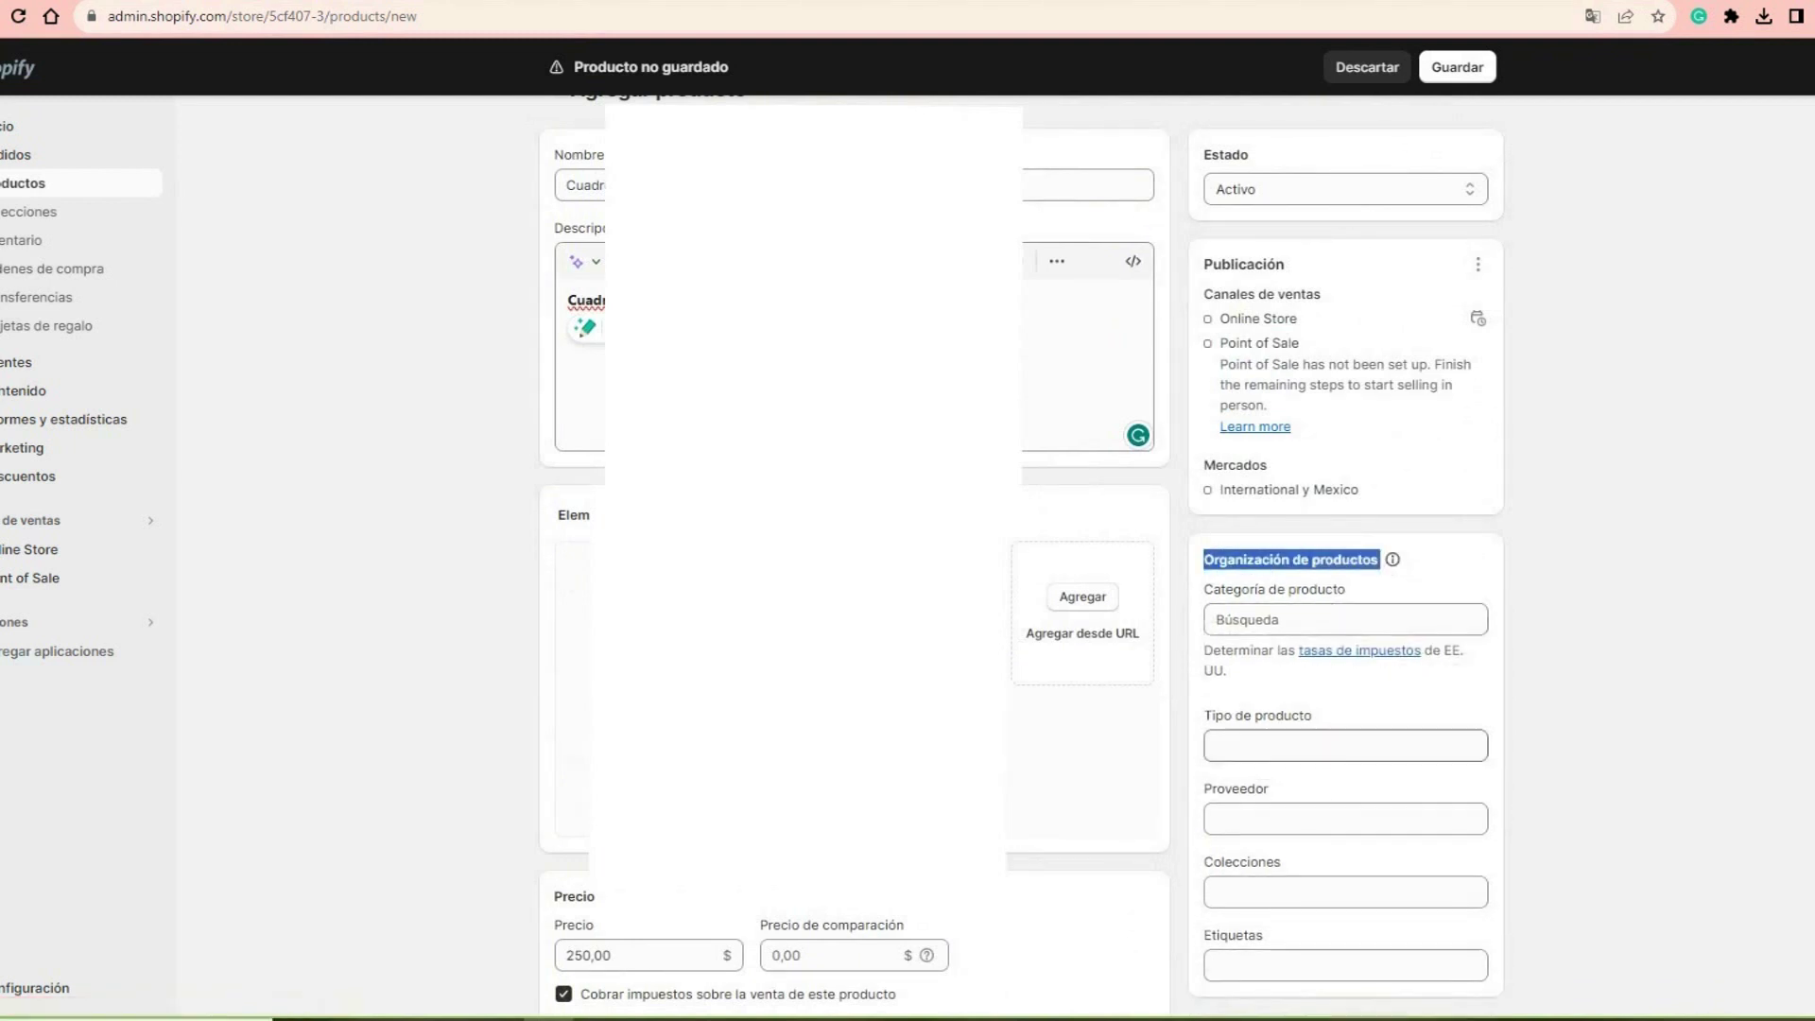
scroll(1345, 661, "down", 1)
left_click(1345, 644)
left_click(1345, 716)
left_click(1345, 790)
scroll(1345, 791, "down", 1)
scroll(1345, 790, "up", 3)
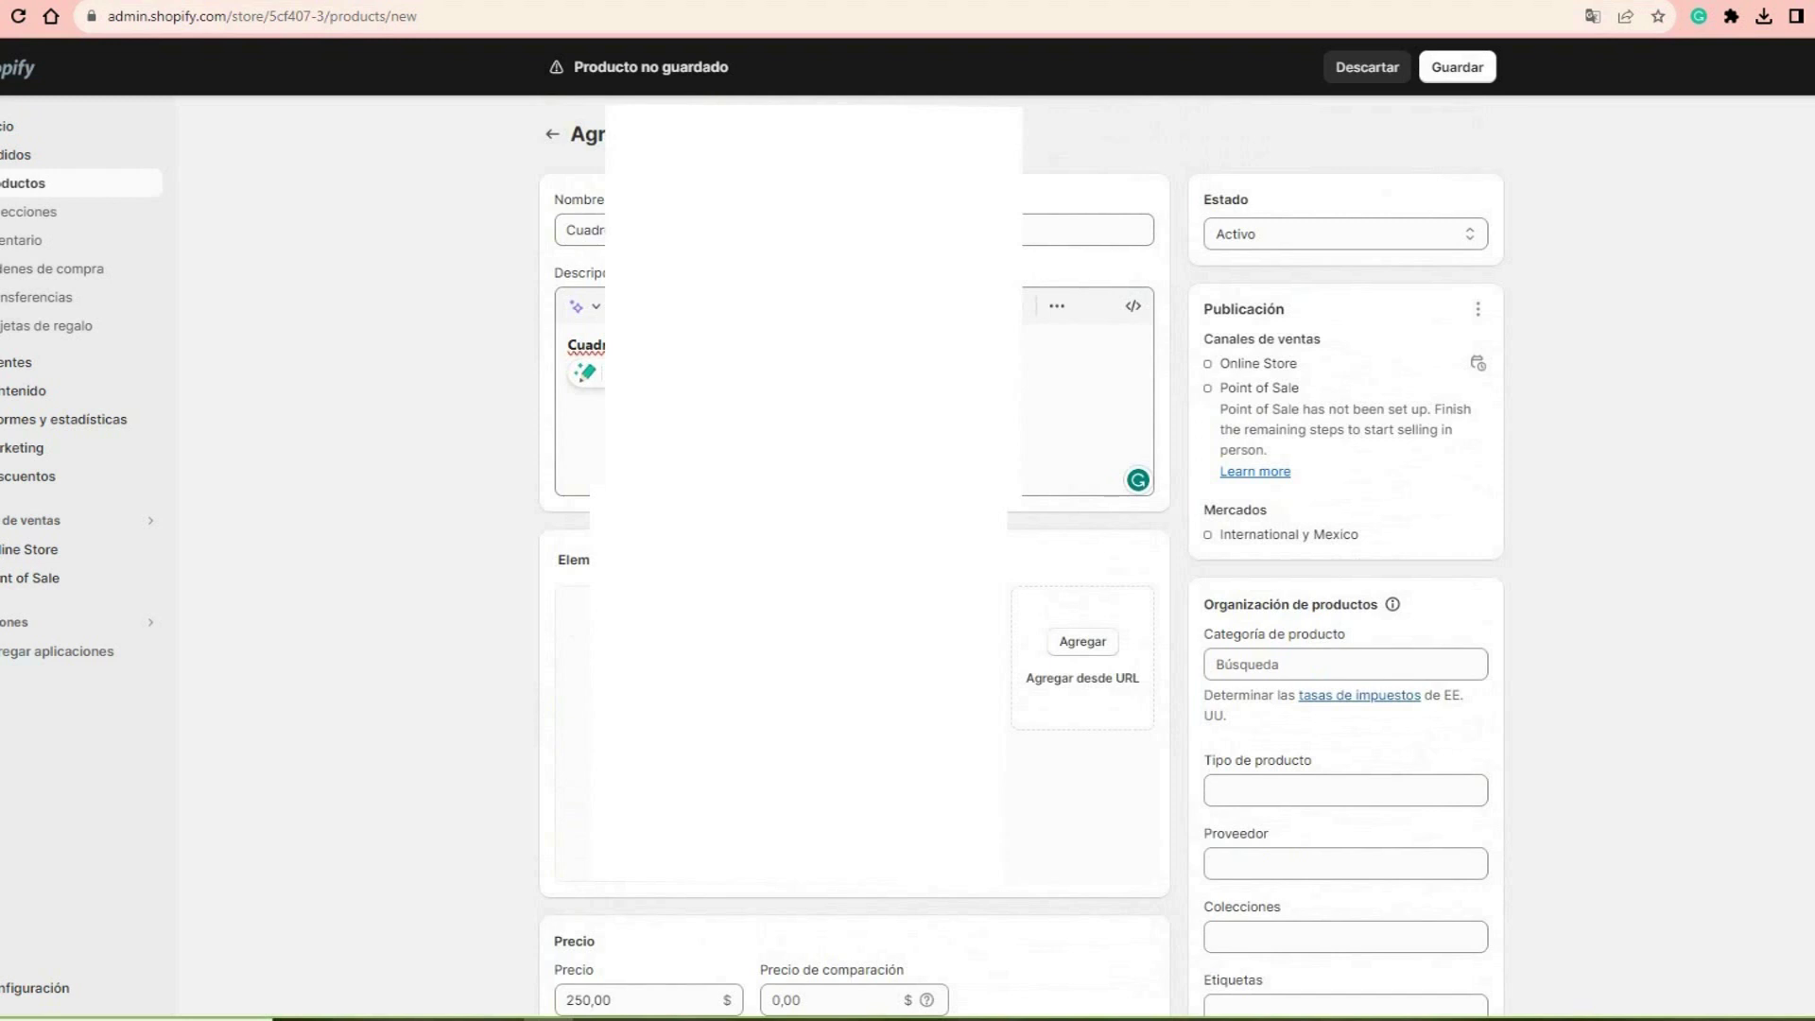
Step: Save the new product and preview its page in the online store
key("ctrl+s")
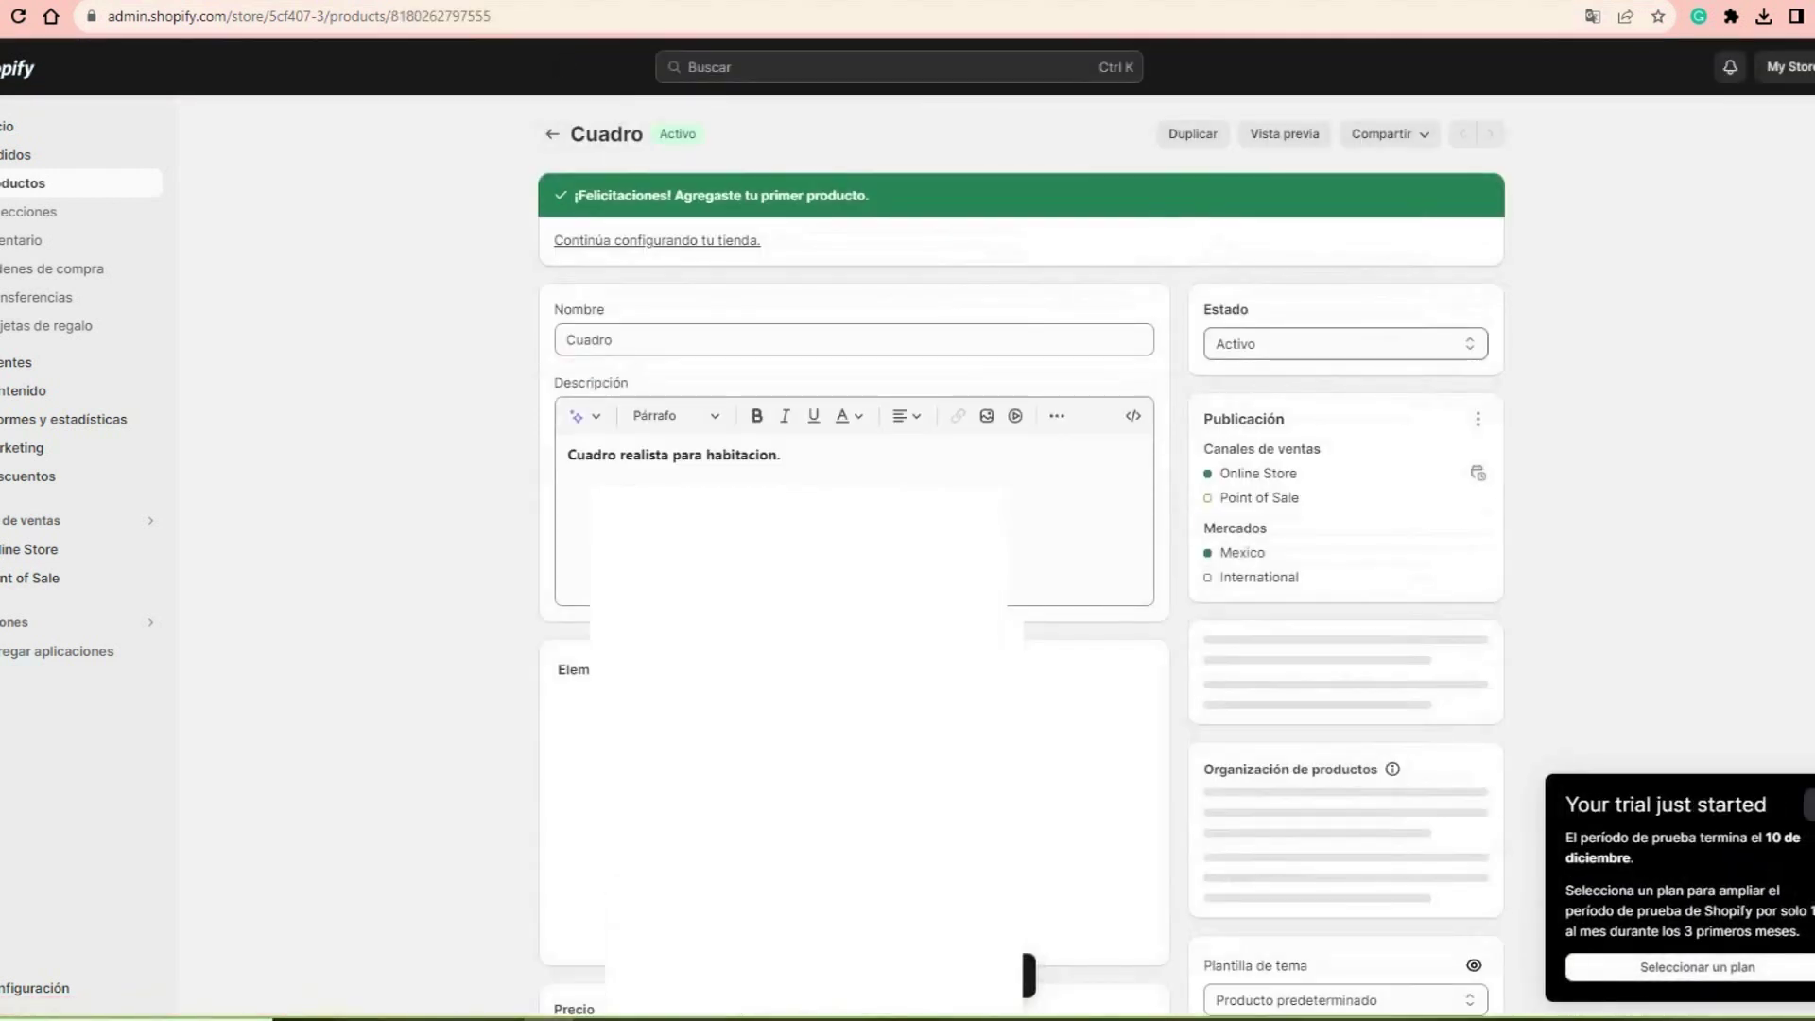
left_click_drag(693, 196, 870, 196)
left_click_drag(659, 133, 696, 133)
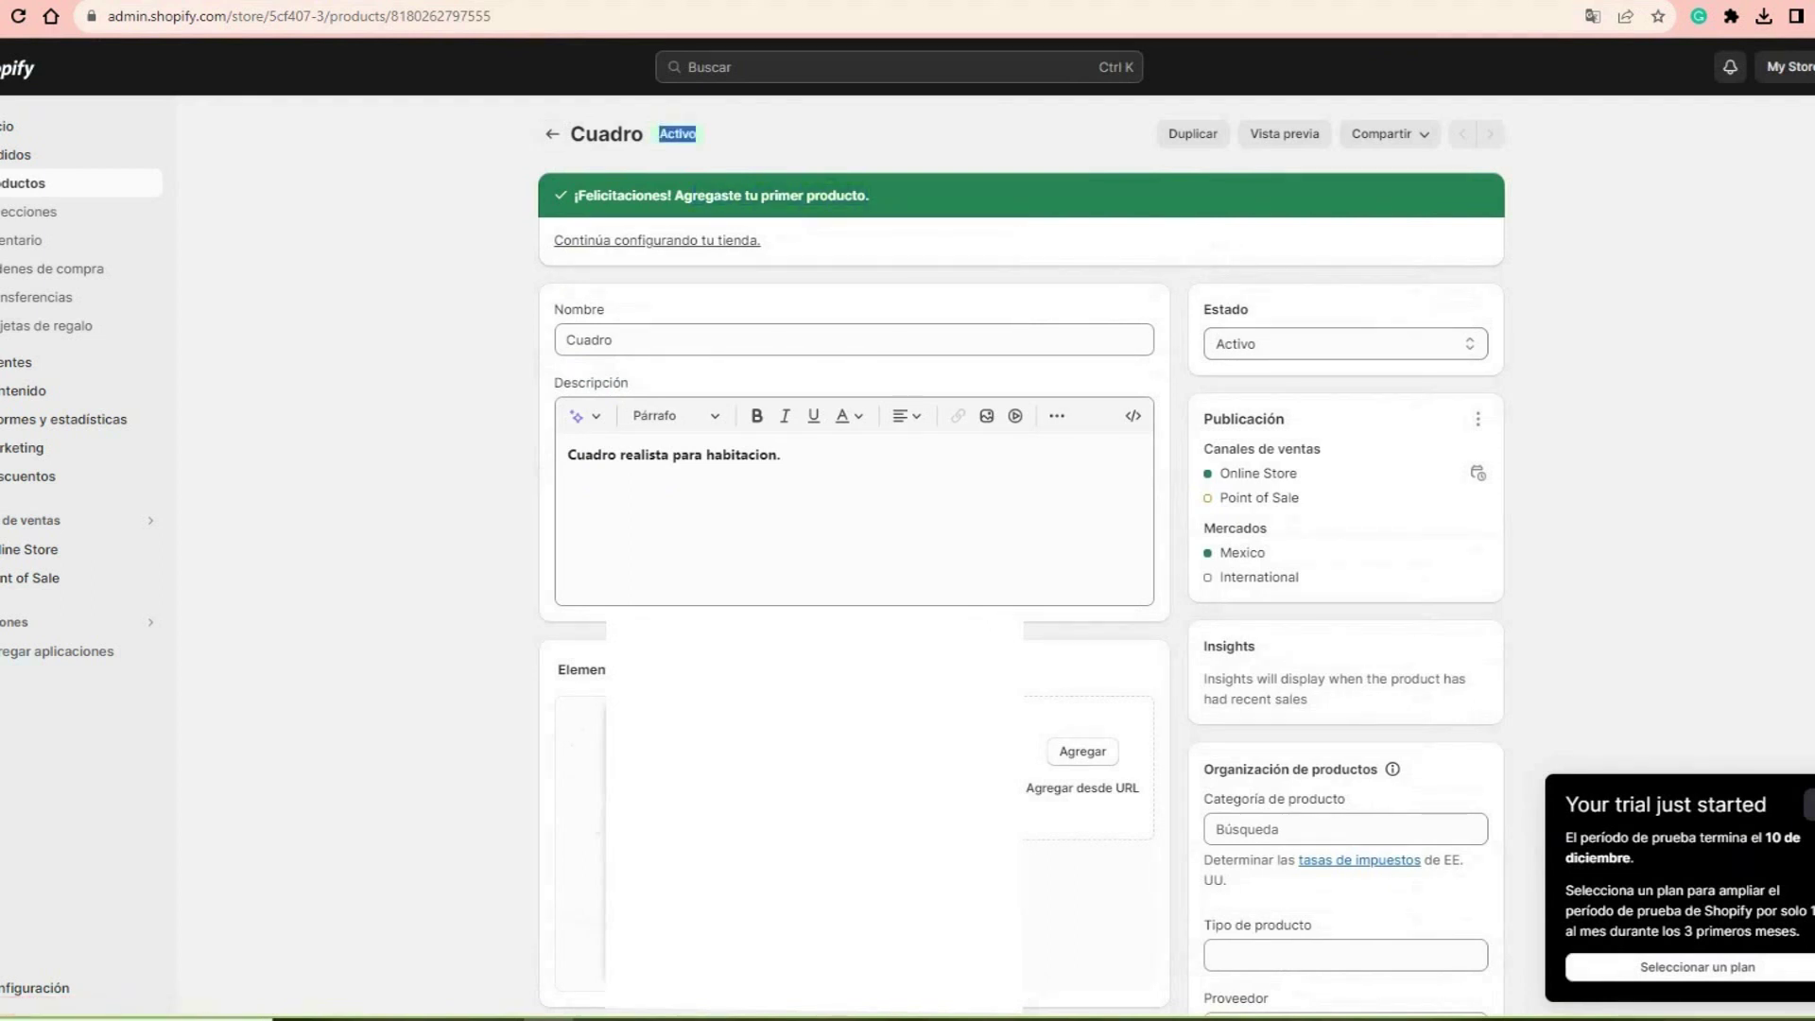
left_click(1283, 133)
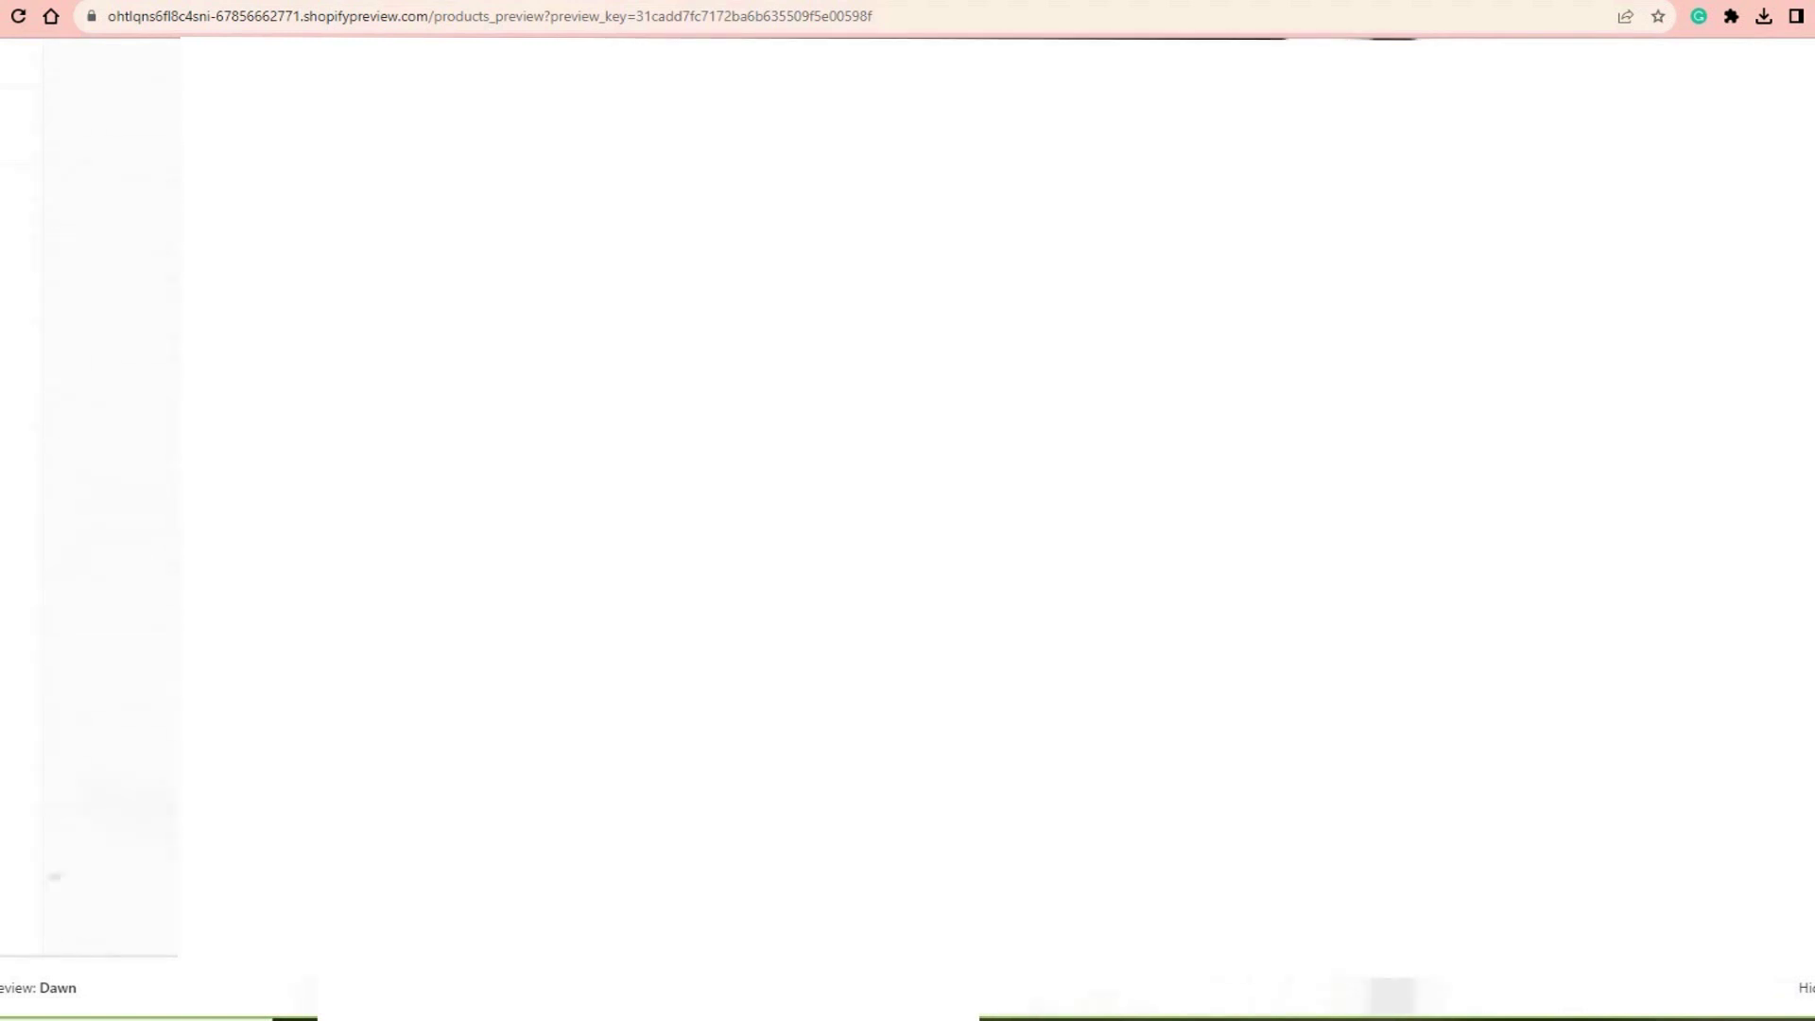
key("ctrl+shift+Tab")
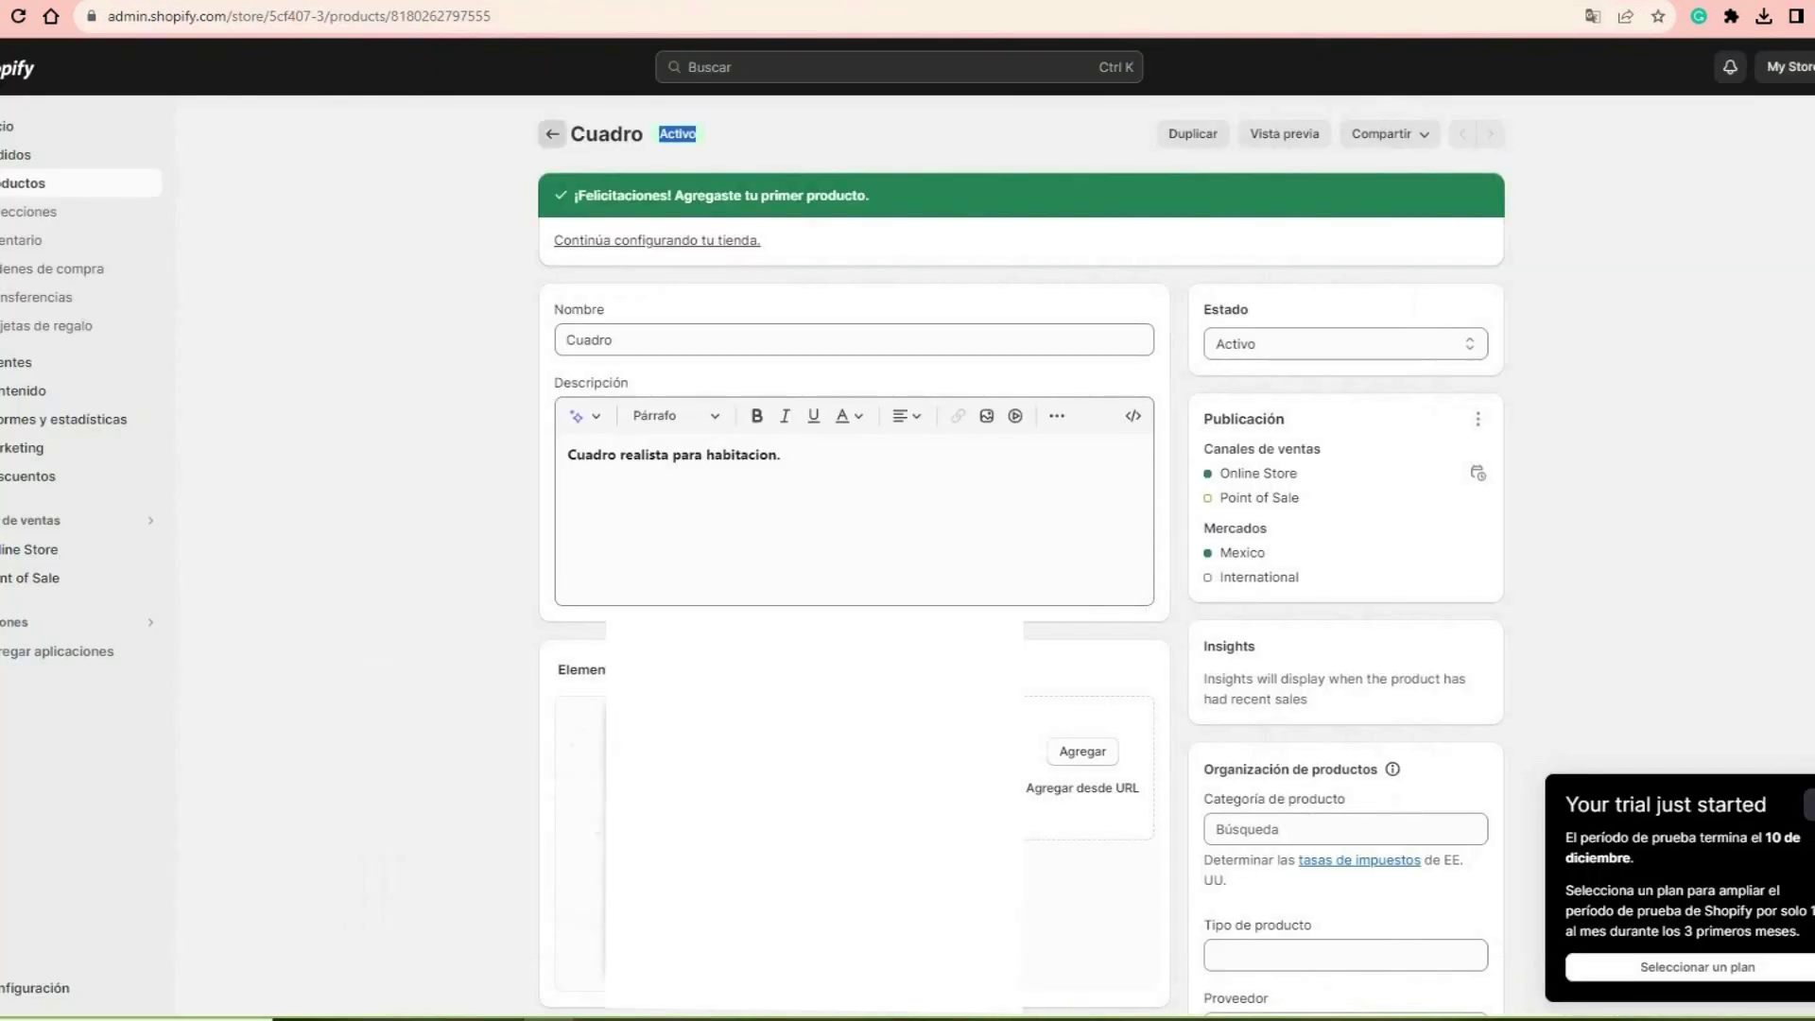
Step: Check the saved product's row in the product list and return to the store's home page
left_click(552, 133)
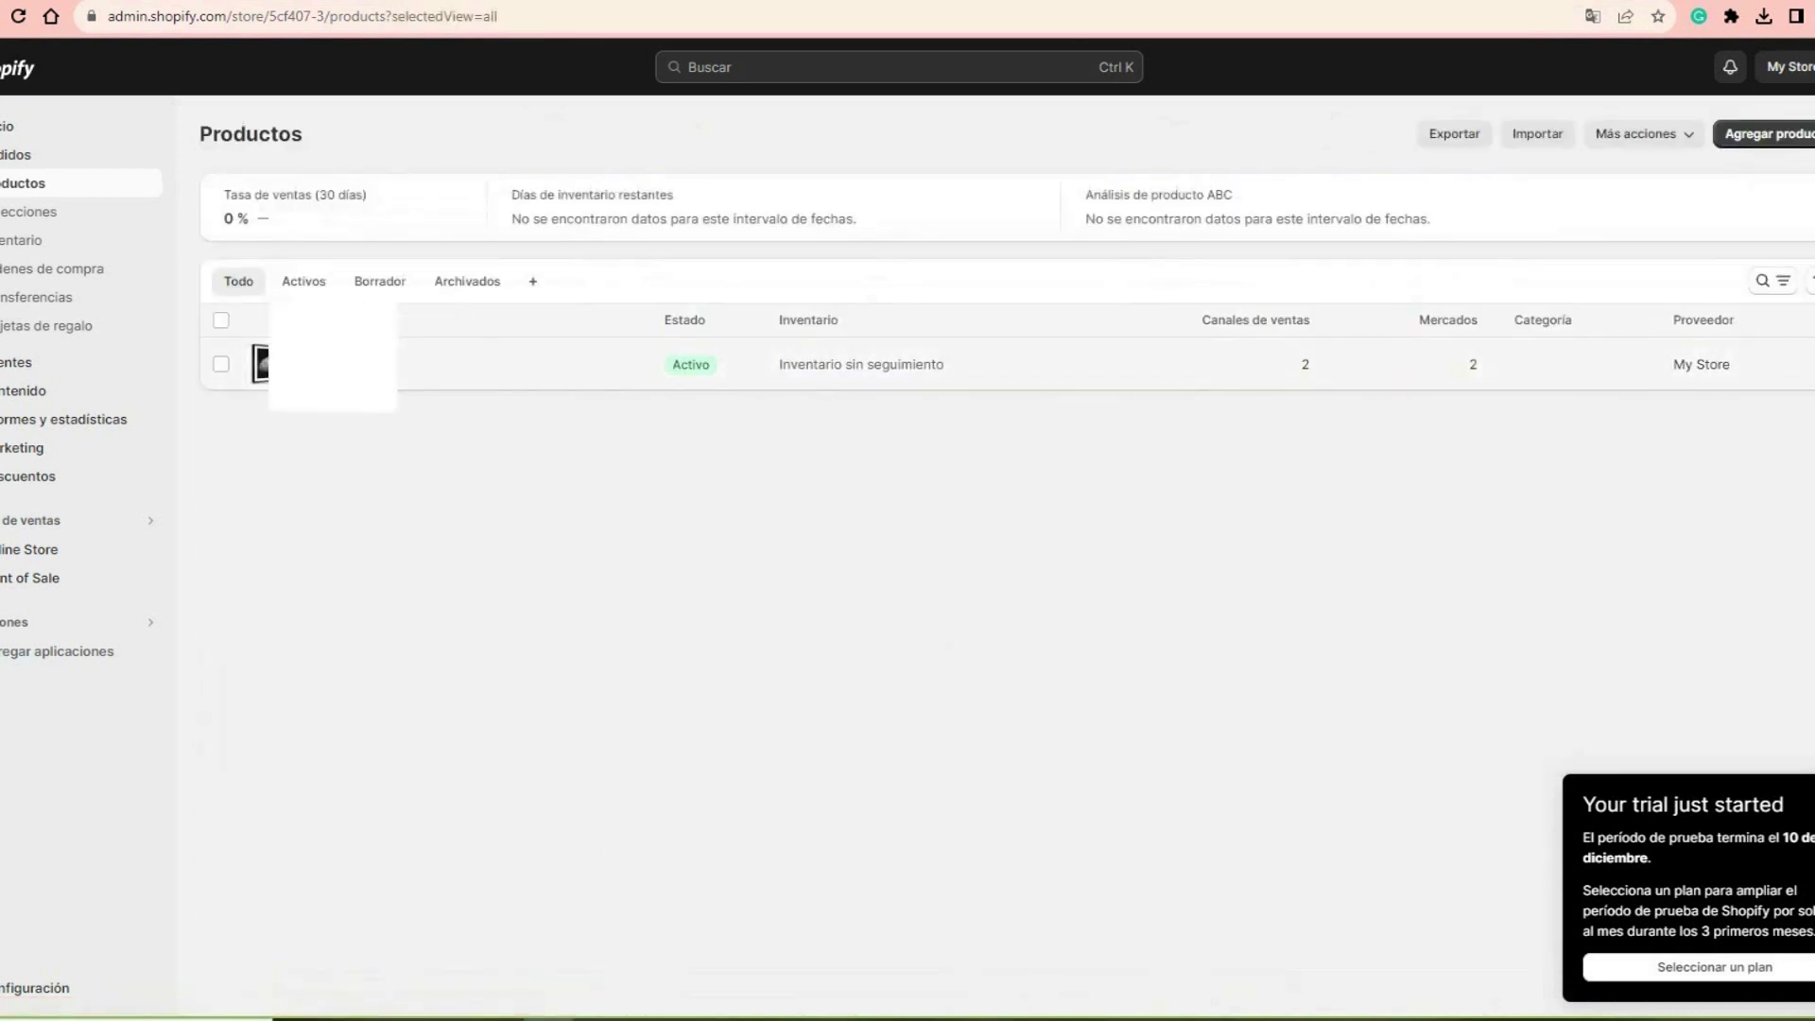
left_click_drag(331, 320, 1715, 364)
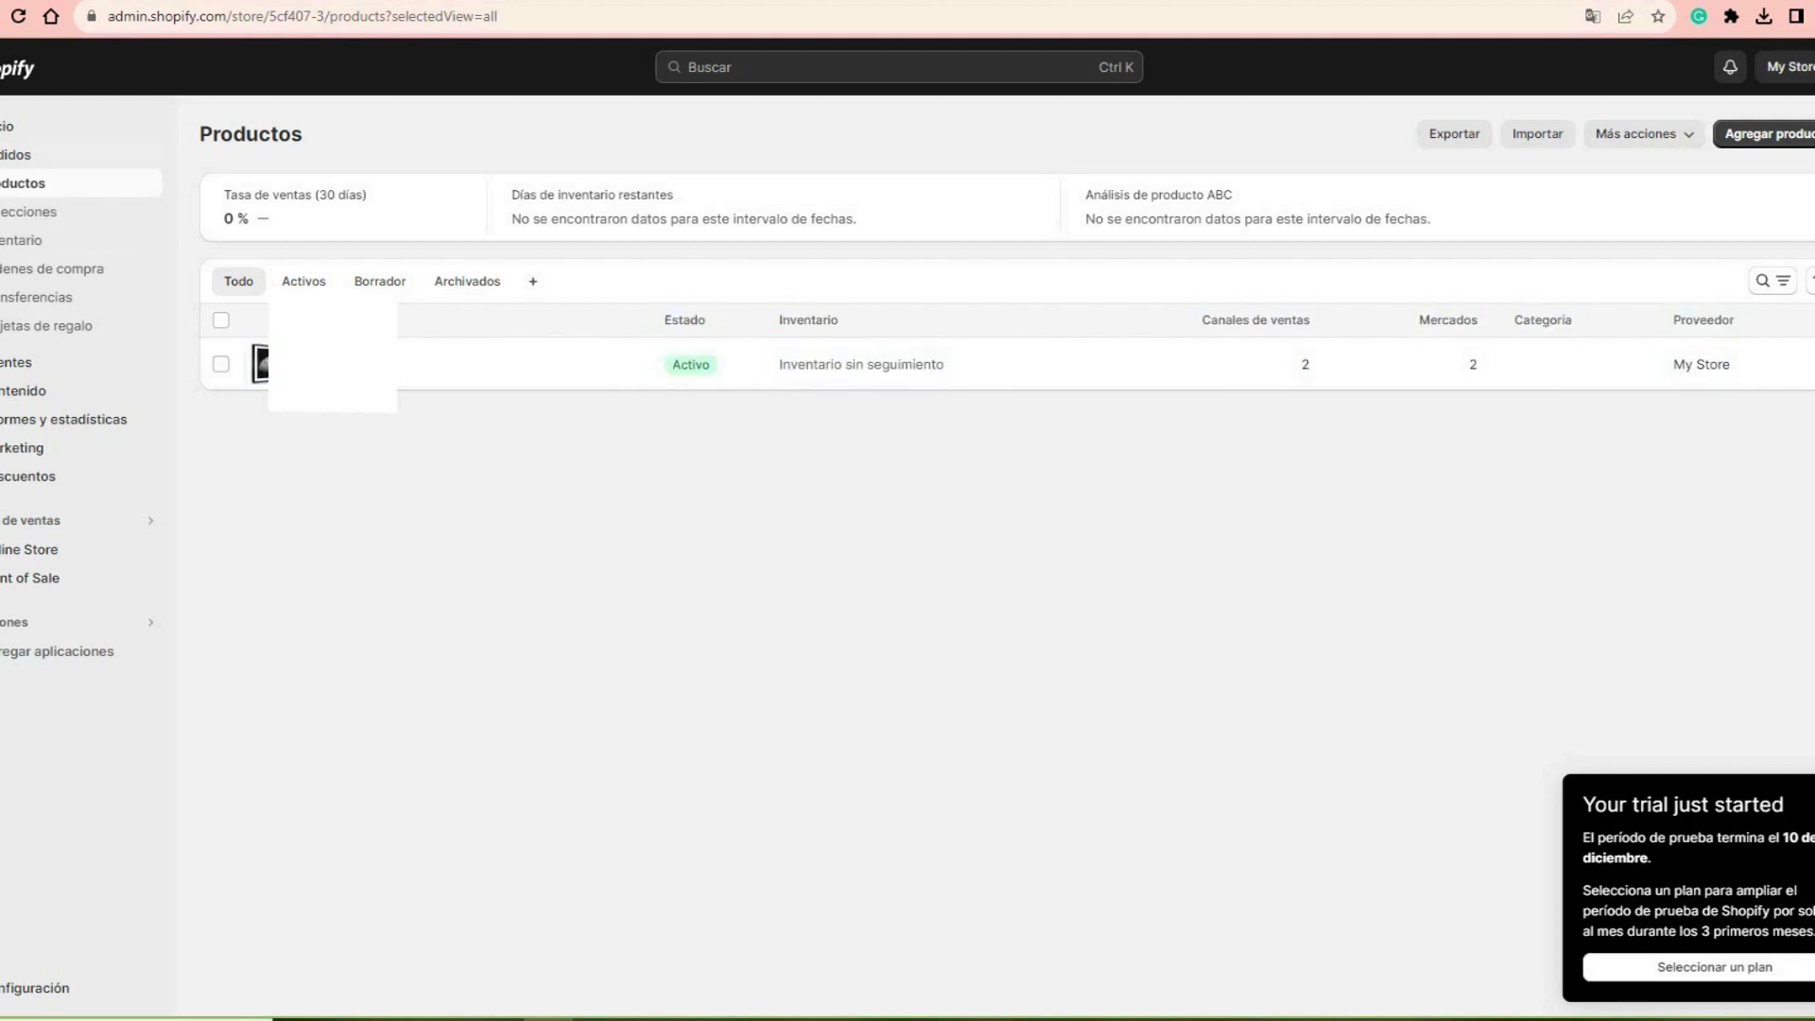
left_click(9, 126)
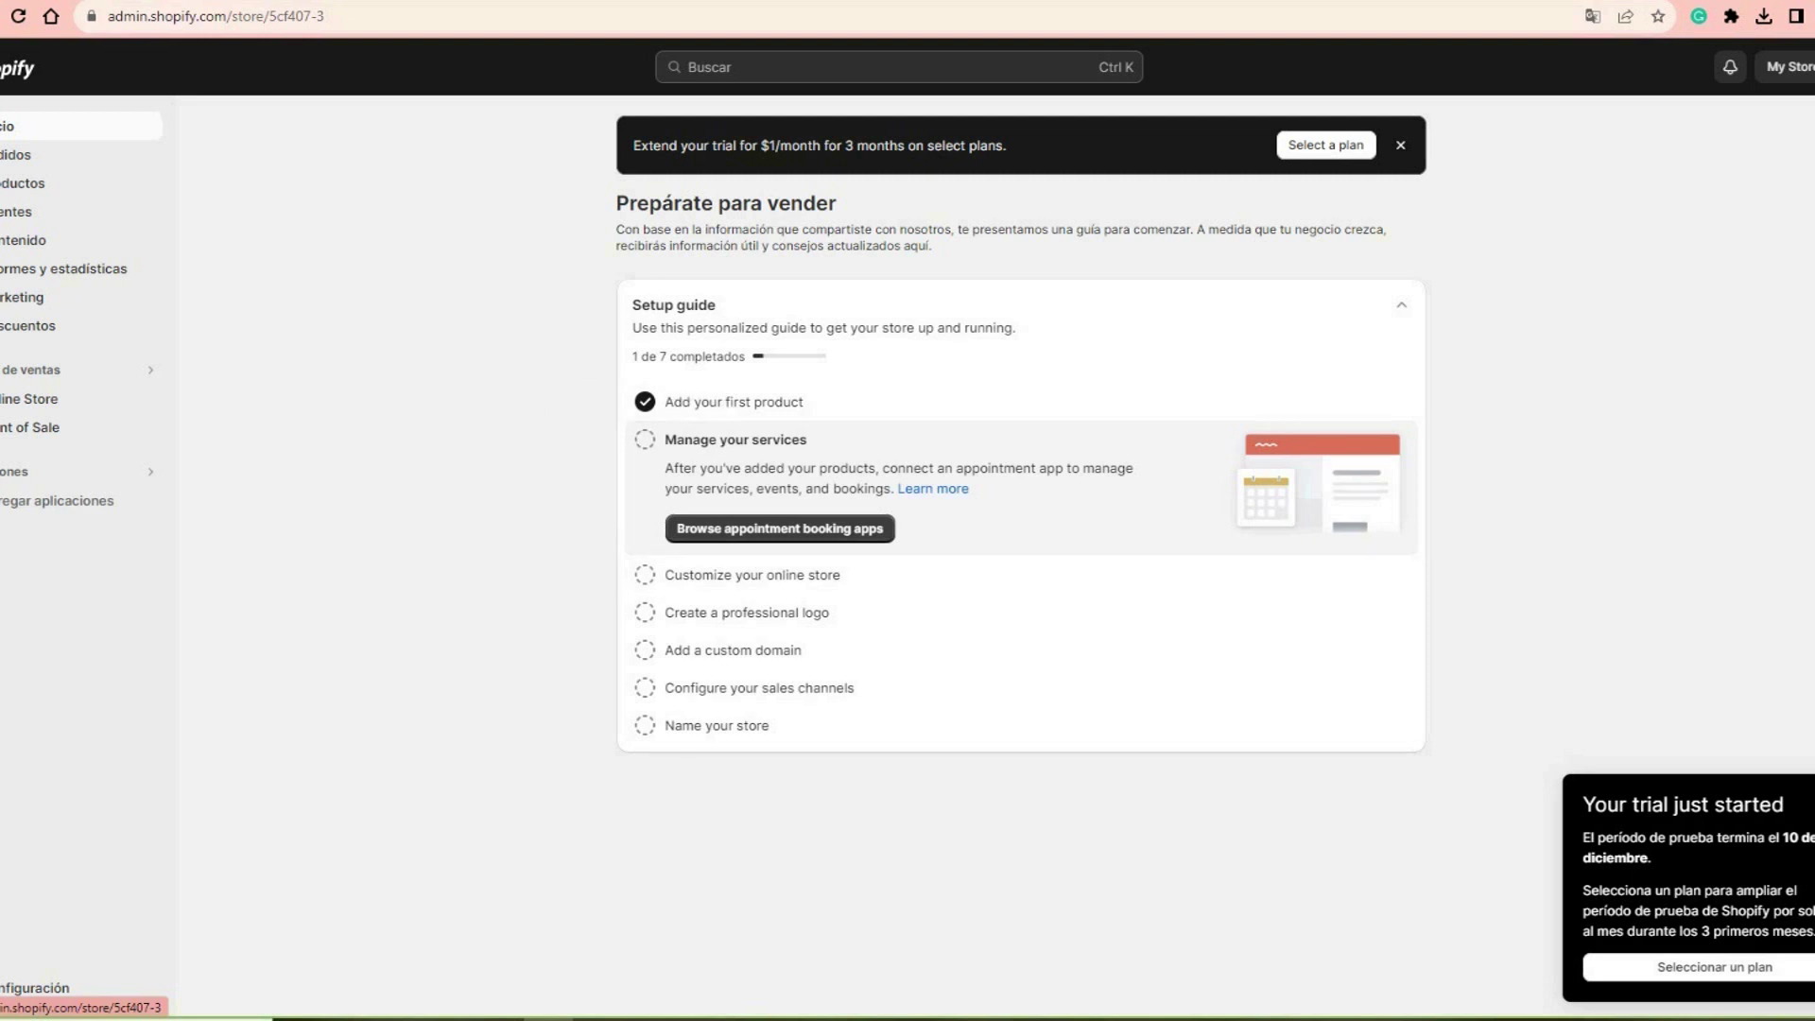
Step: Review the setup guide's suggested appointment booking apps and its custom domain and sales channel tasks
left_click(779, 528)
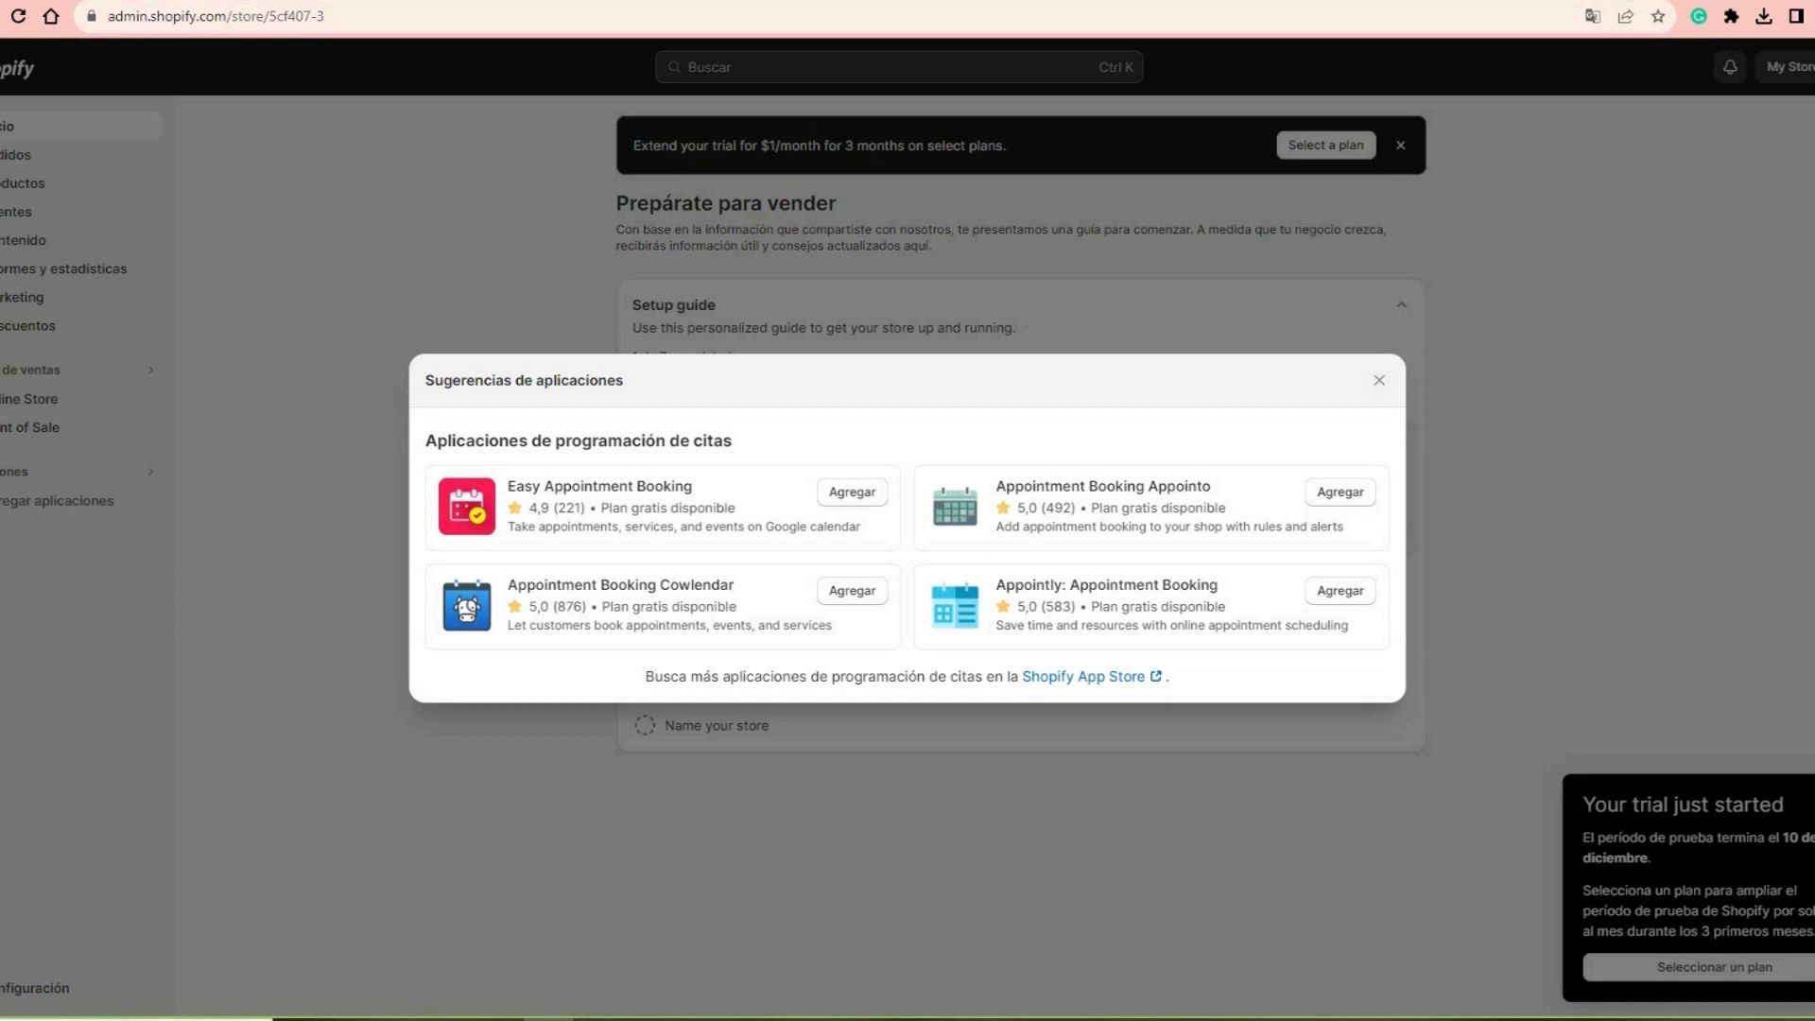
left_click(1379, 380)
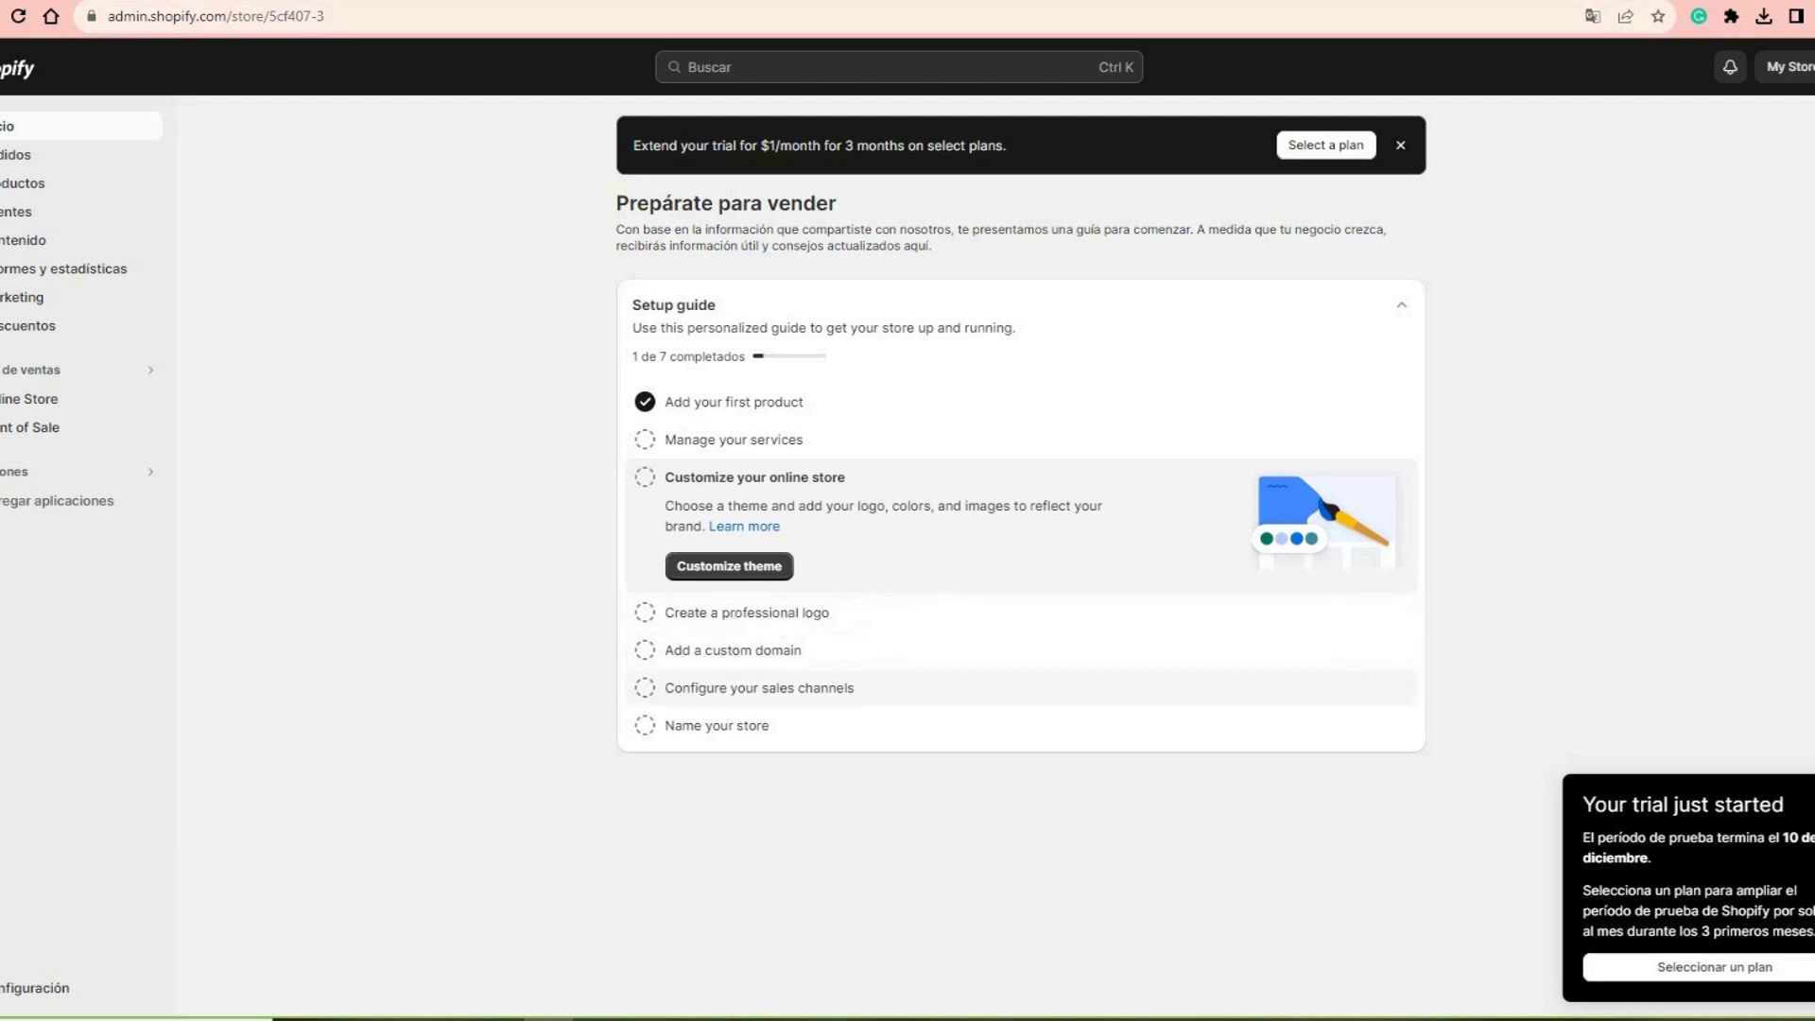
left_click(733, 649)
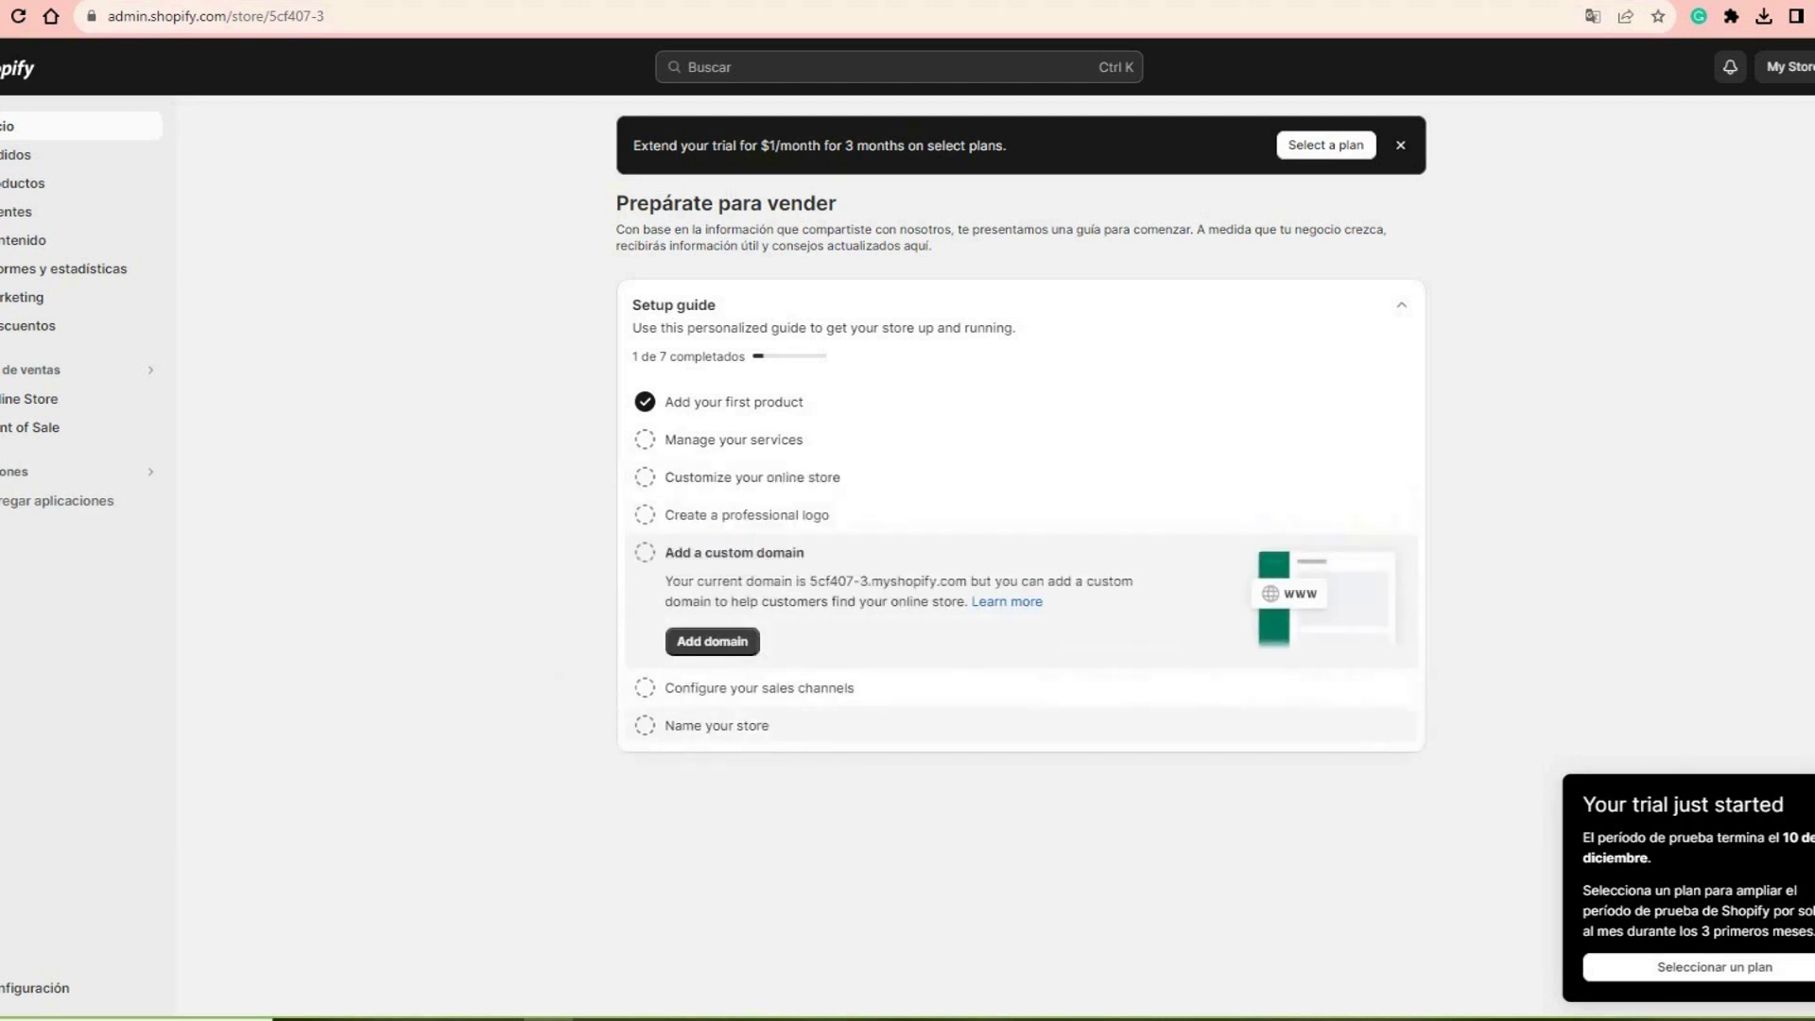
left_click(747, 687)
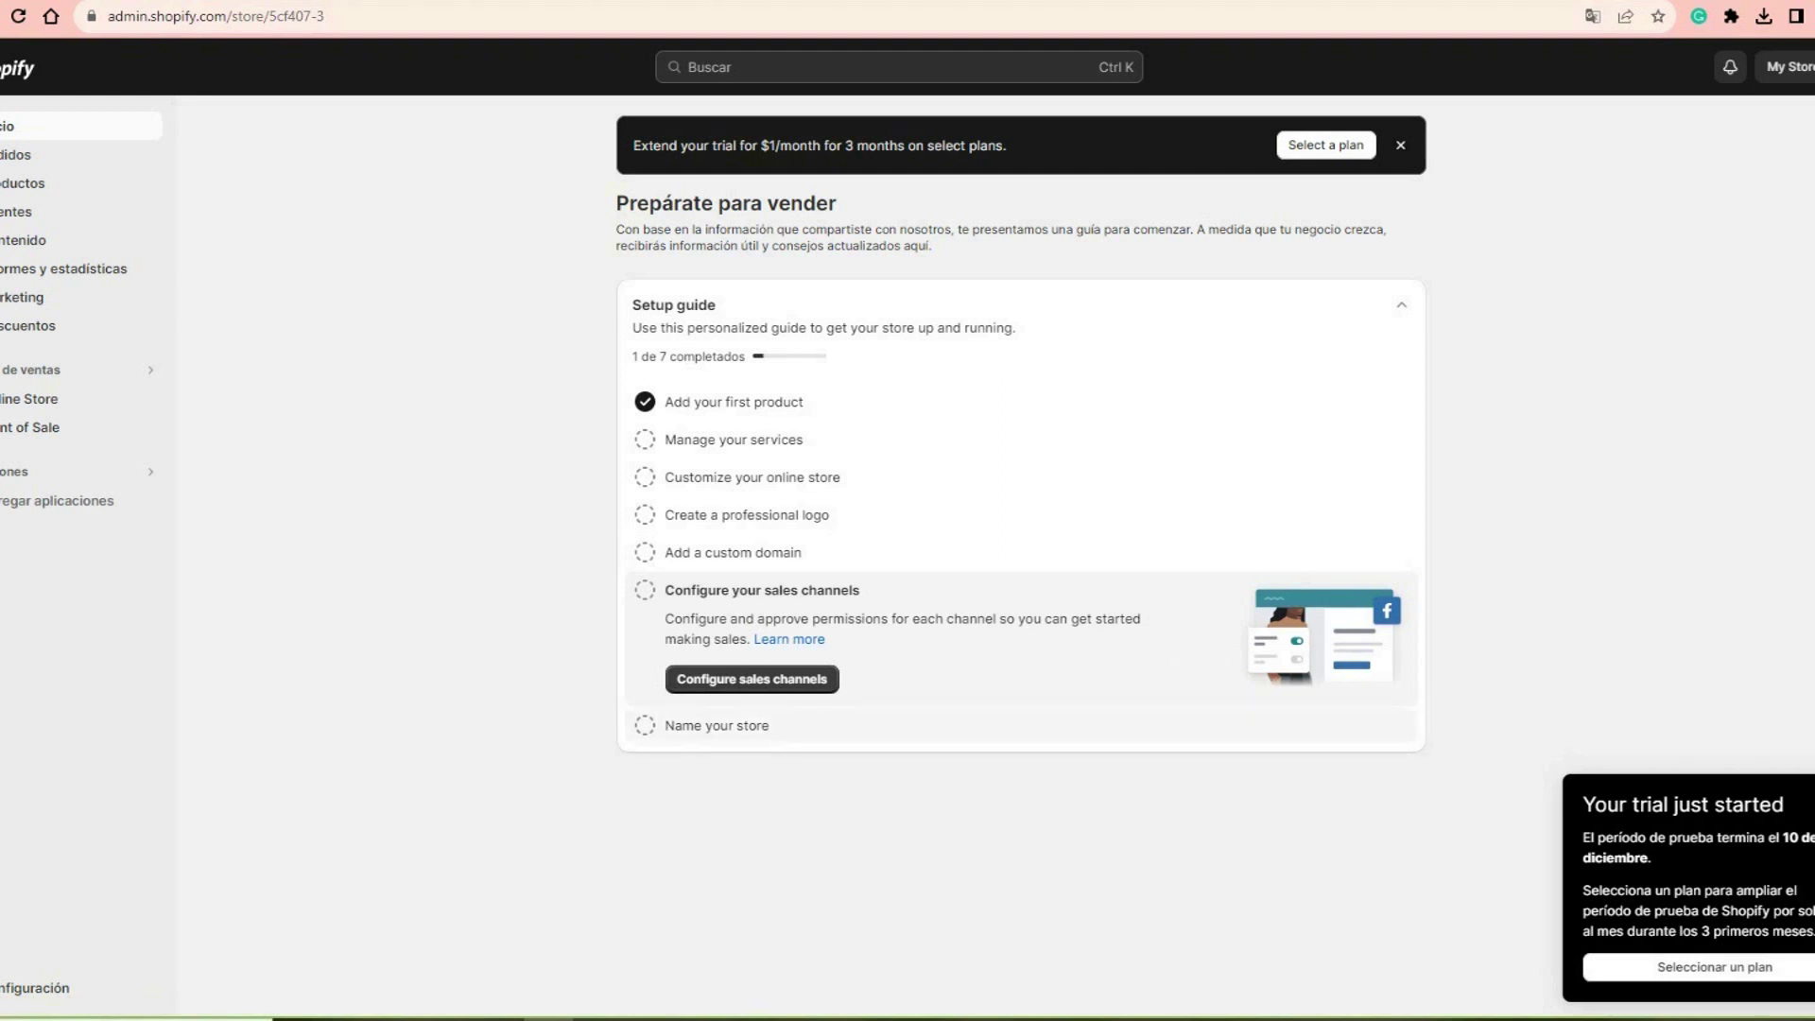
Step: Name the store "Prueba" through the setup guide, save the profile and return to the refreshed home page
left_click(717, 725)
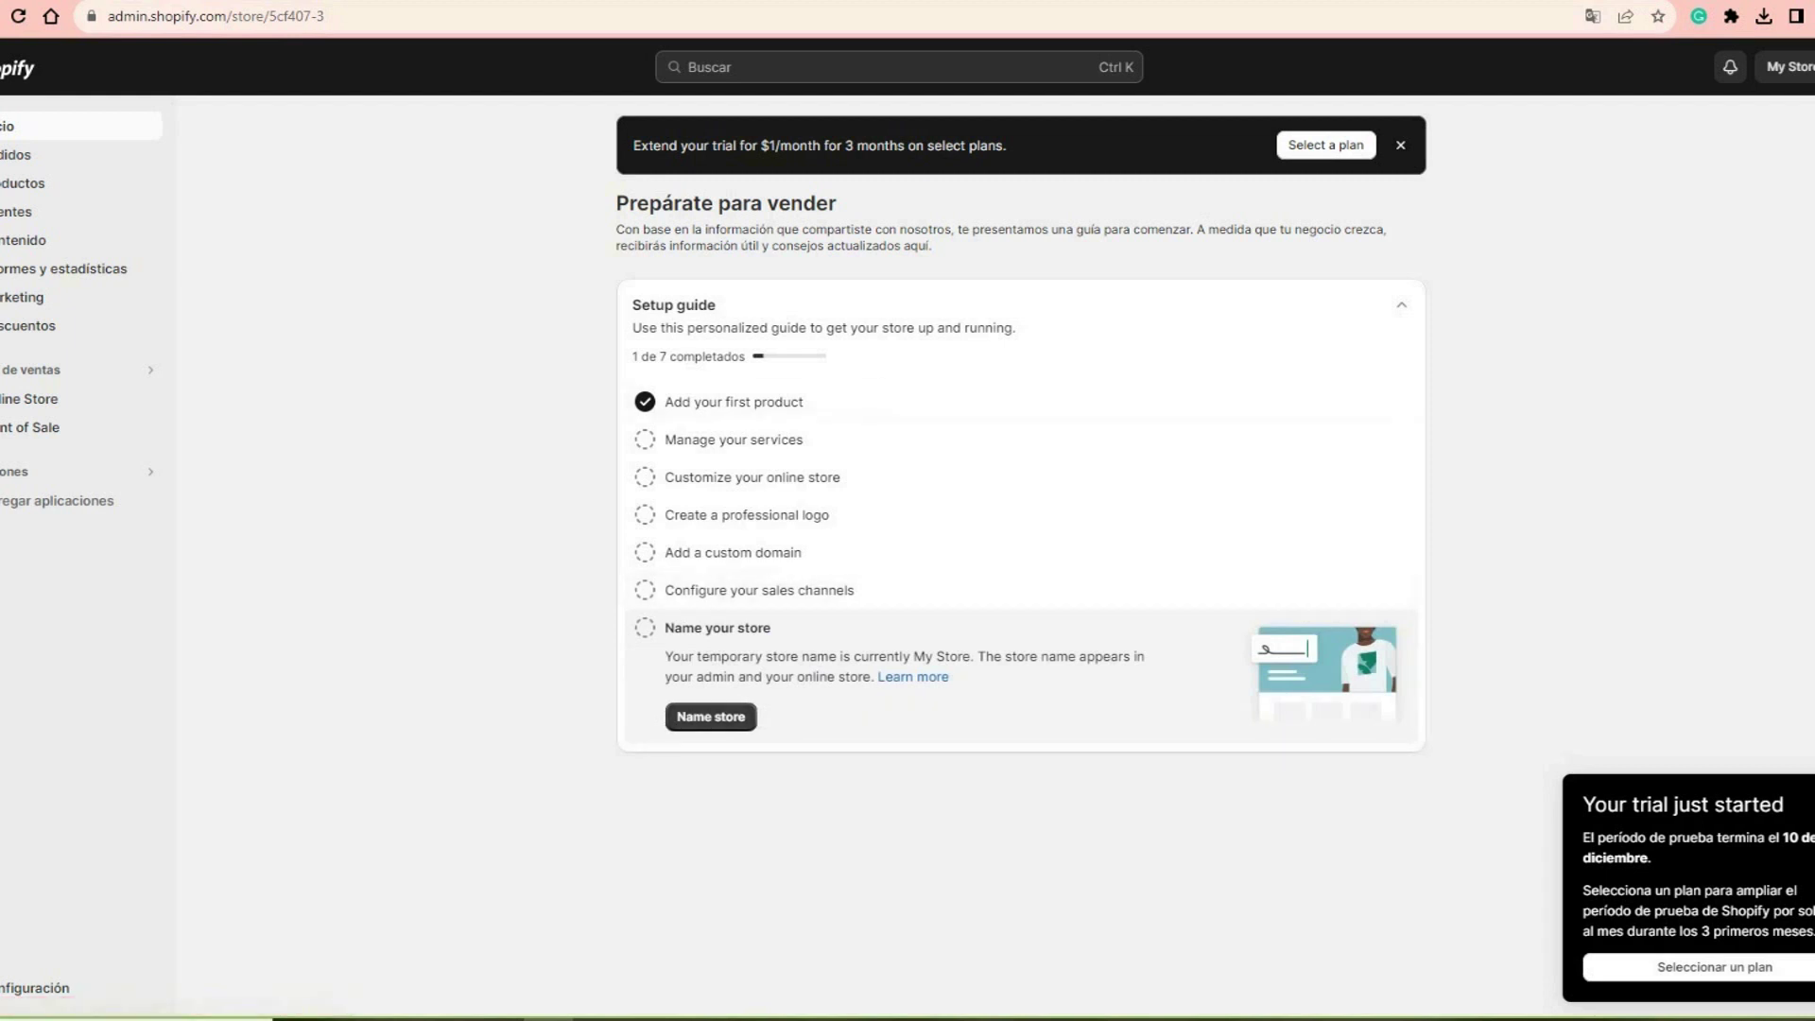
left_click(711, 717)
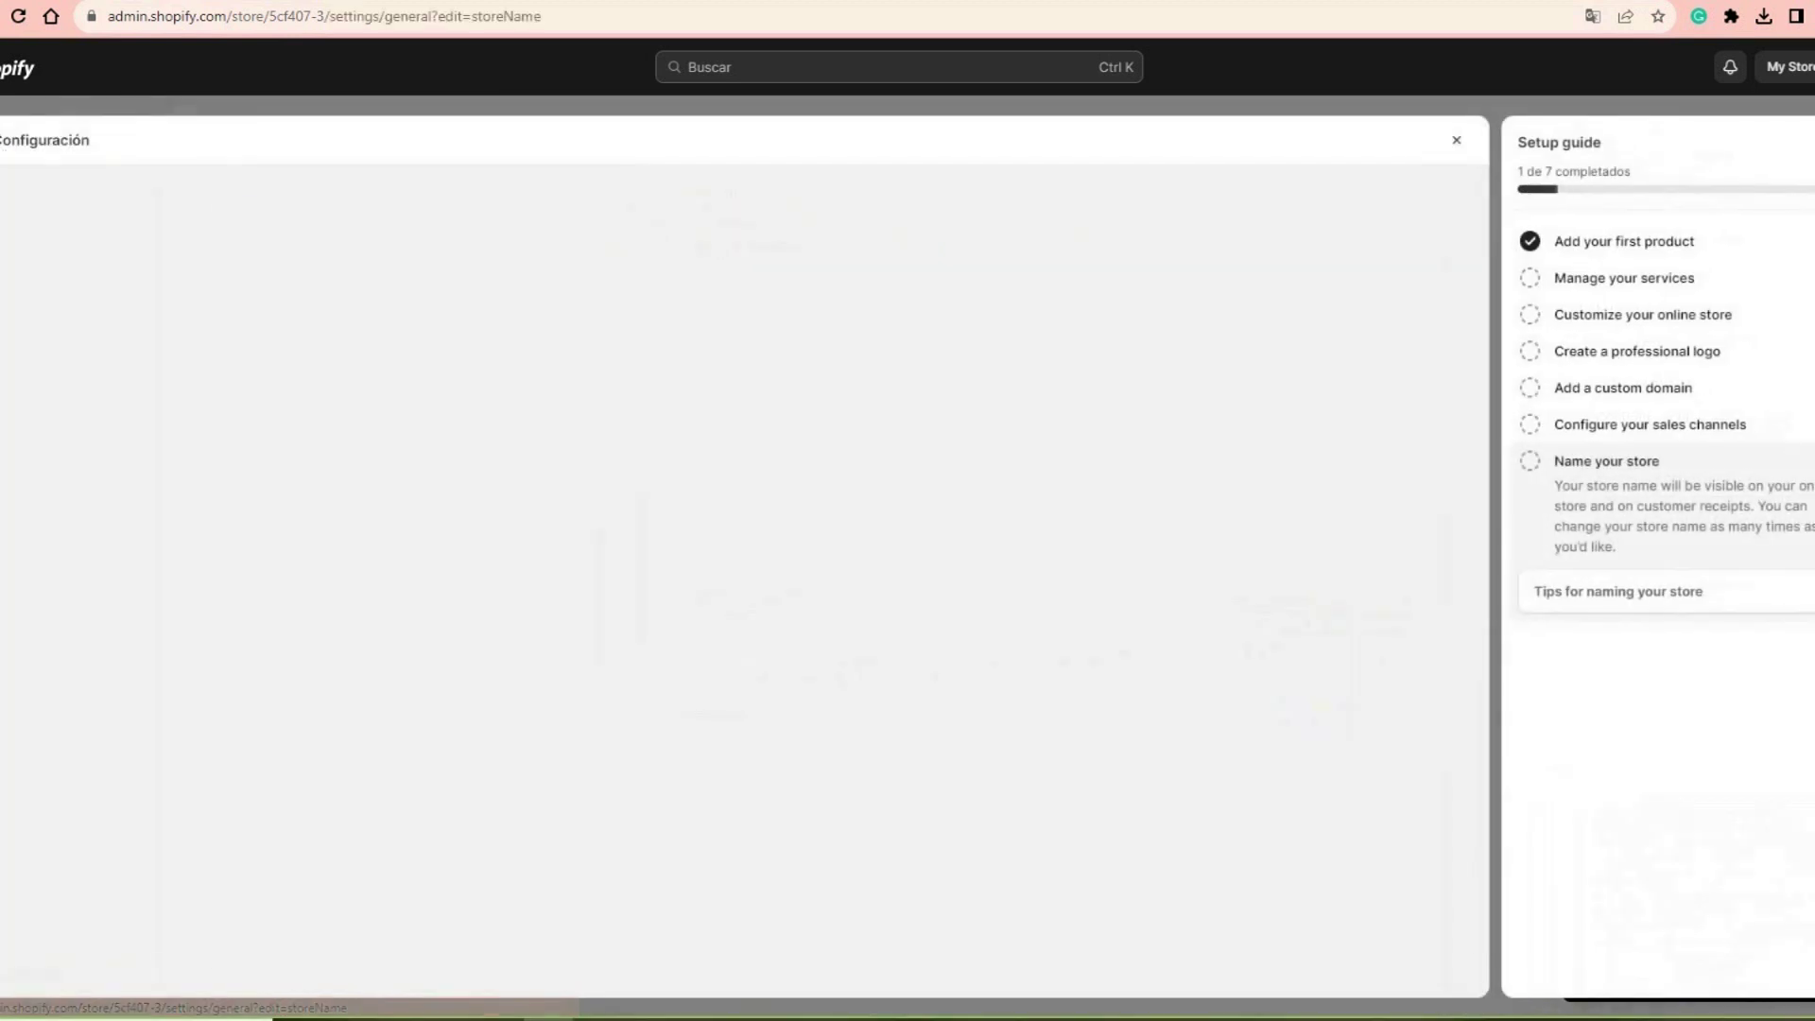
key("ctrl+a")
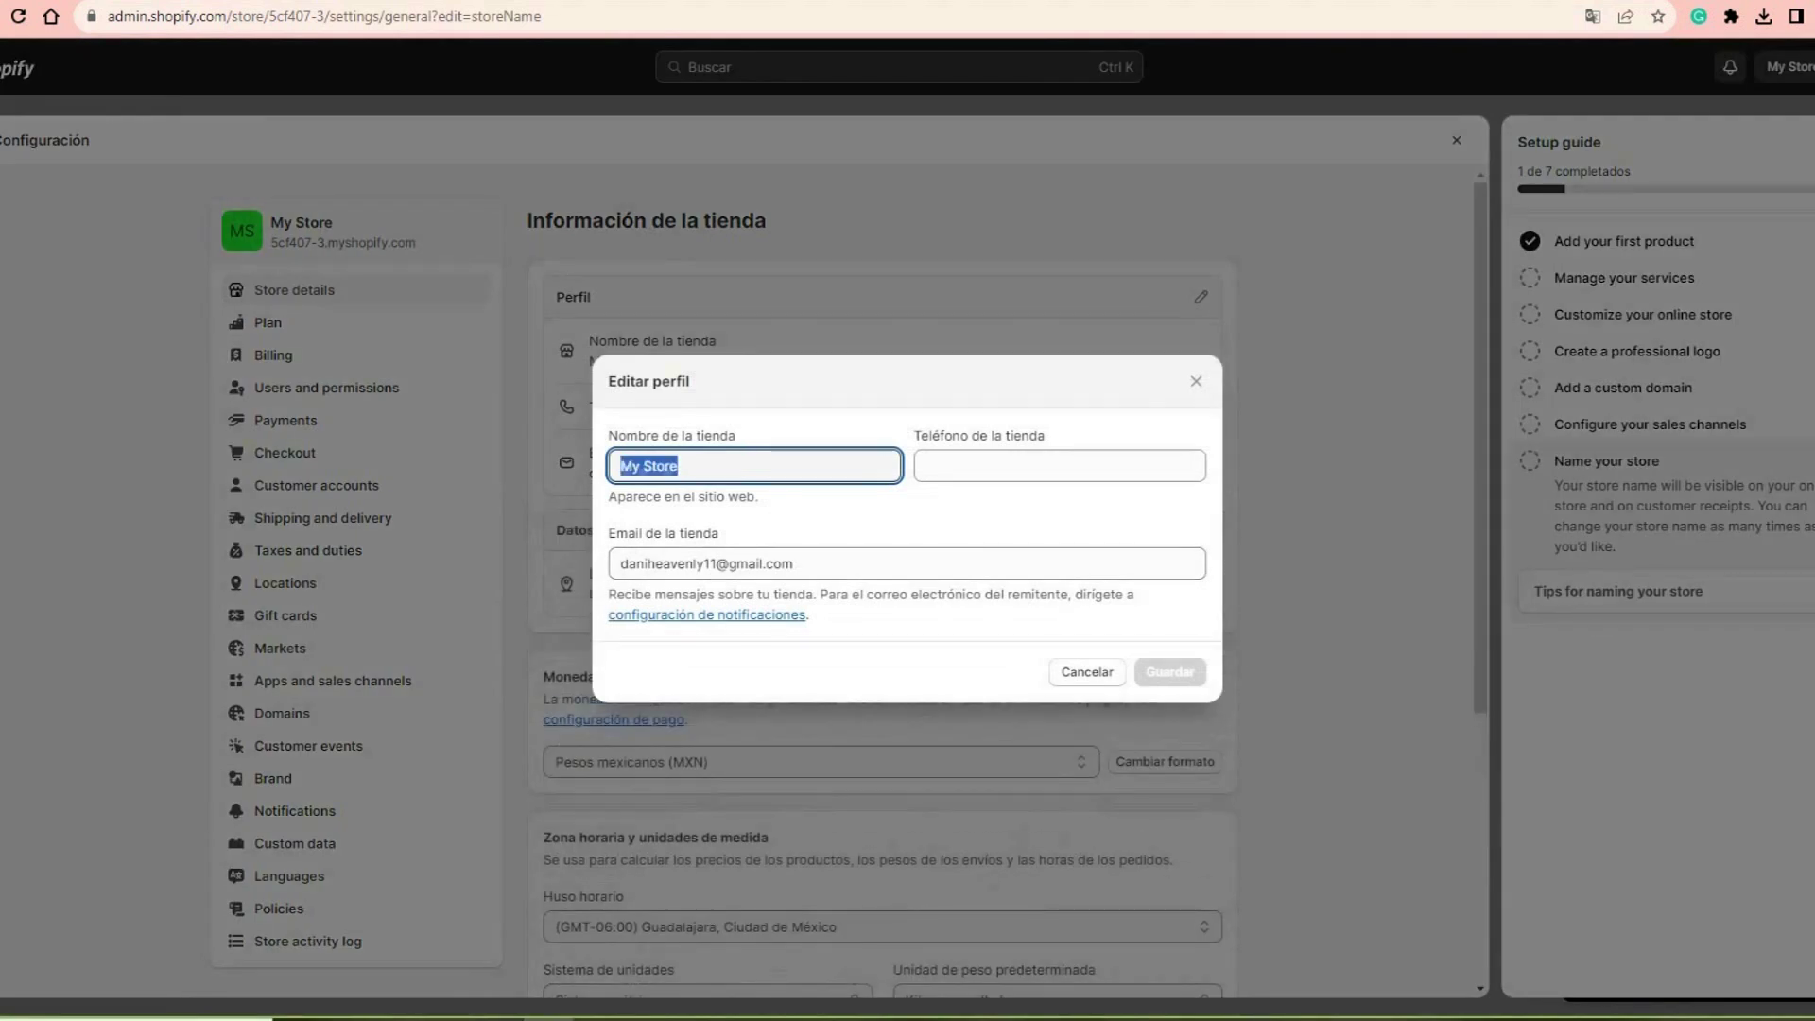
type("Prueba")
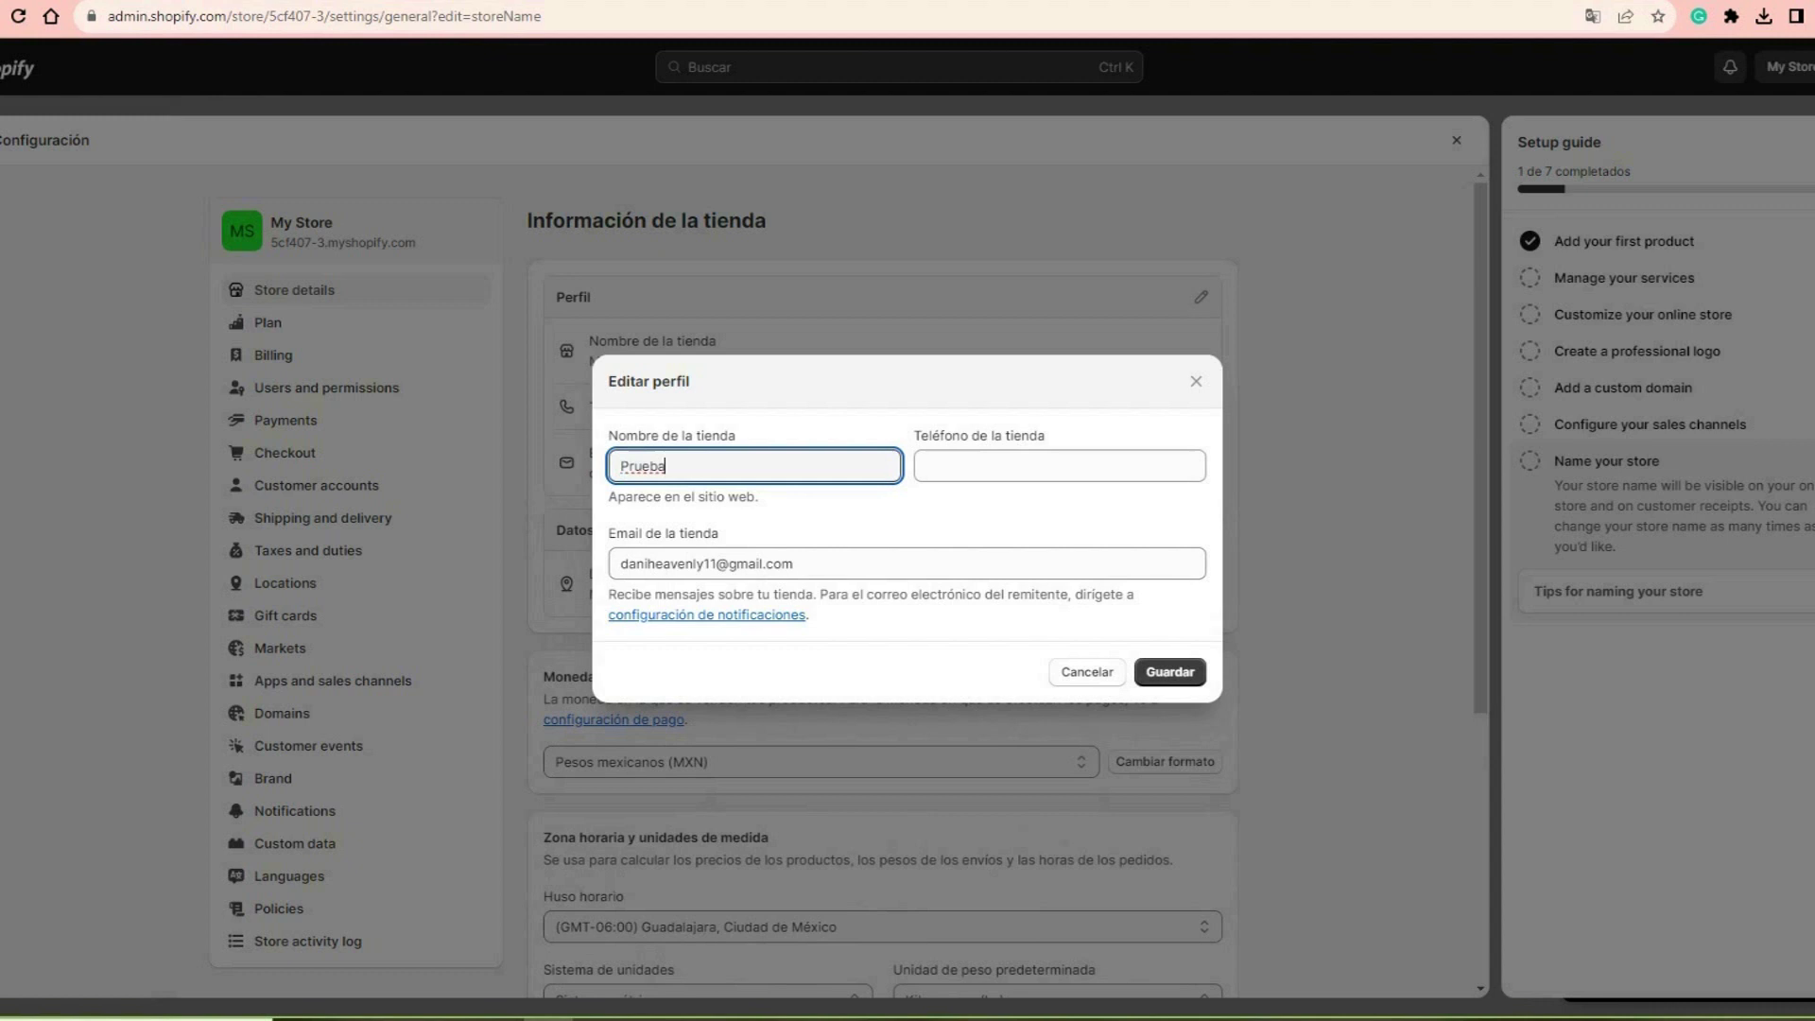
left_click(1059, 465)
left_click(1168, 671)
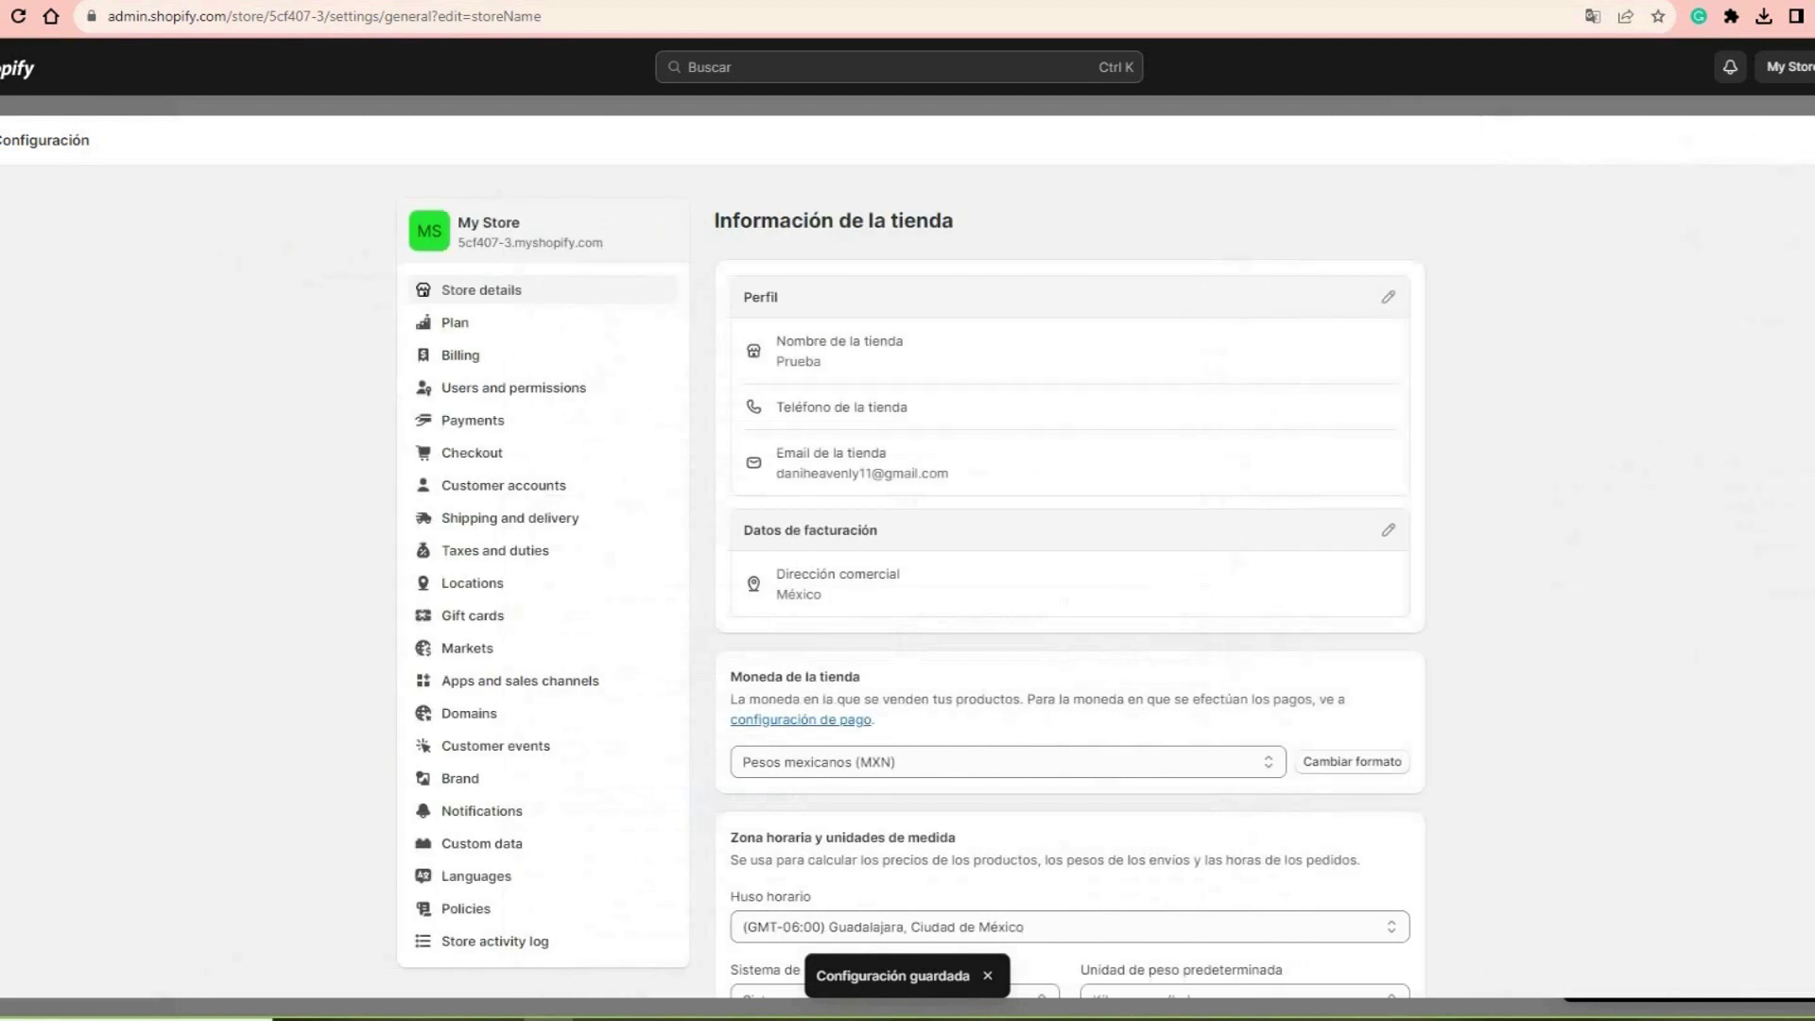
key("Escape")
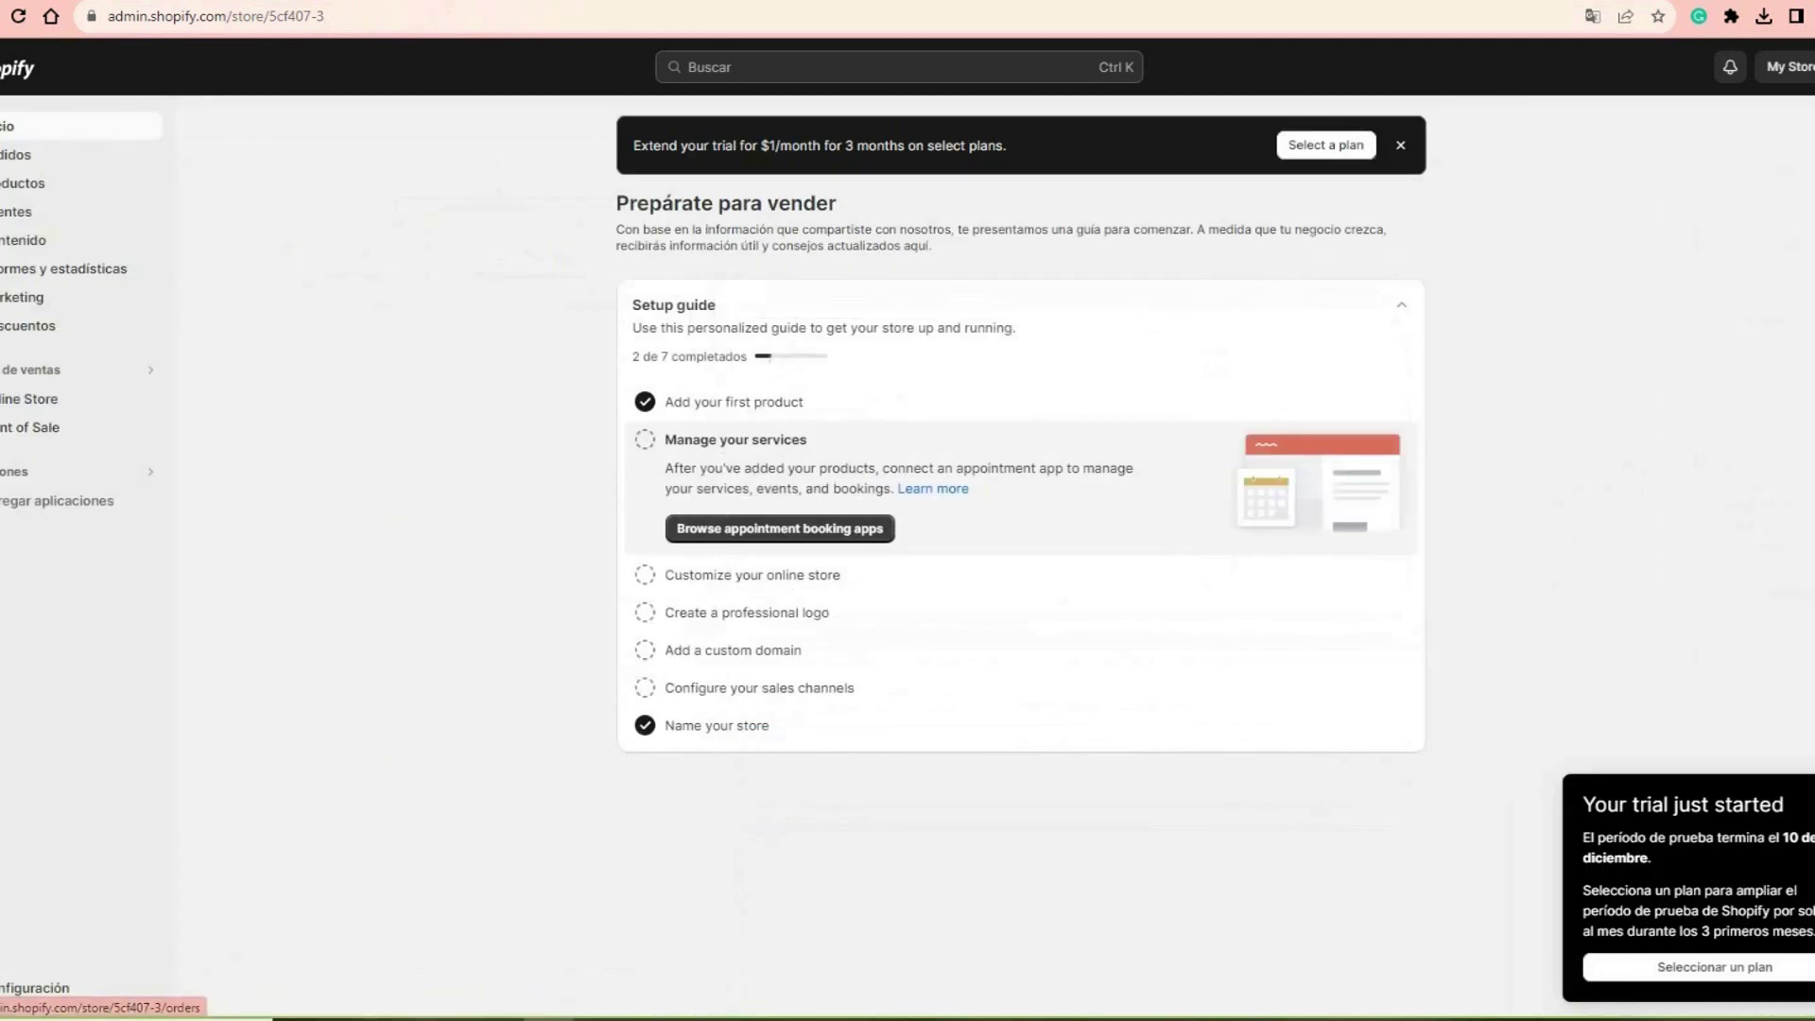
left_click(18, 16)
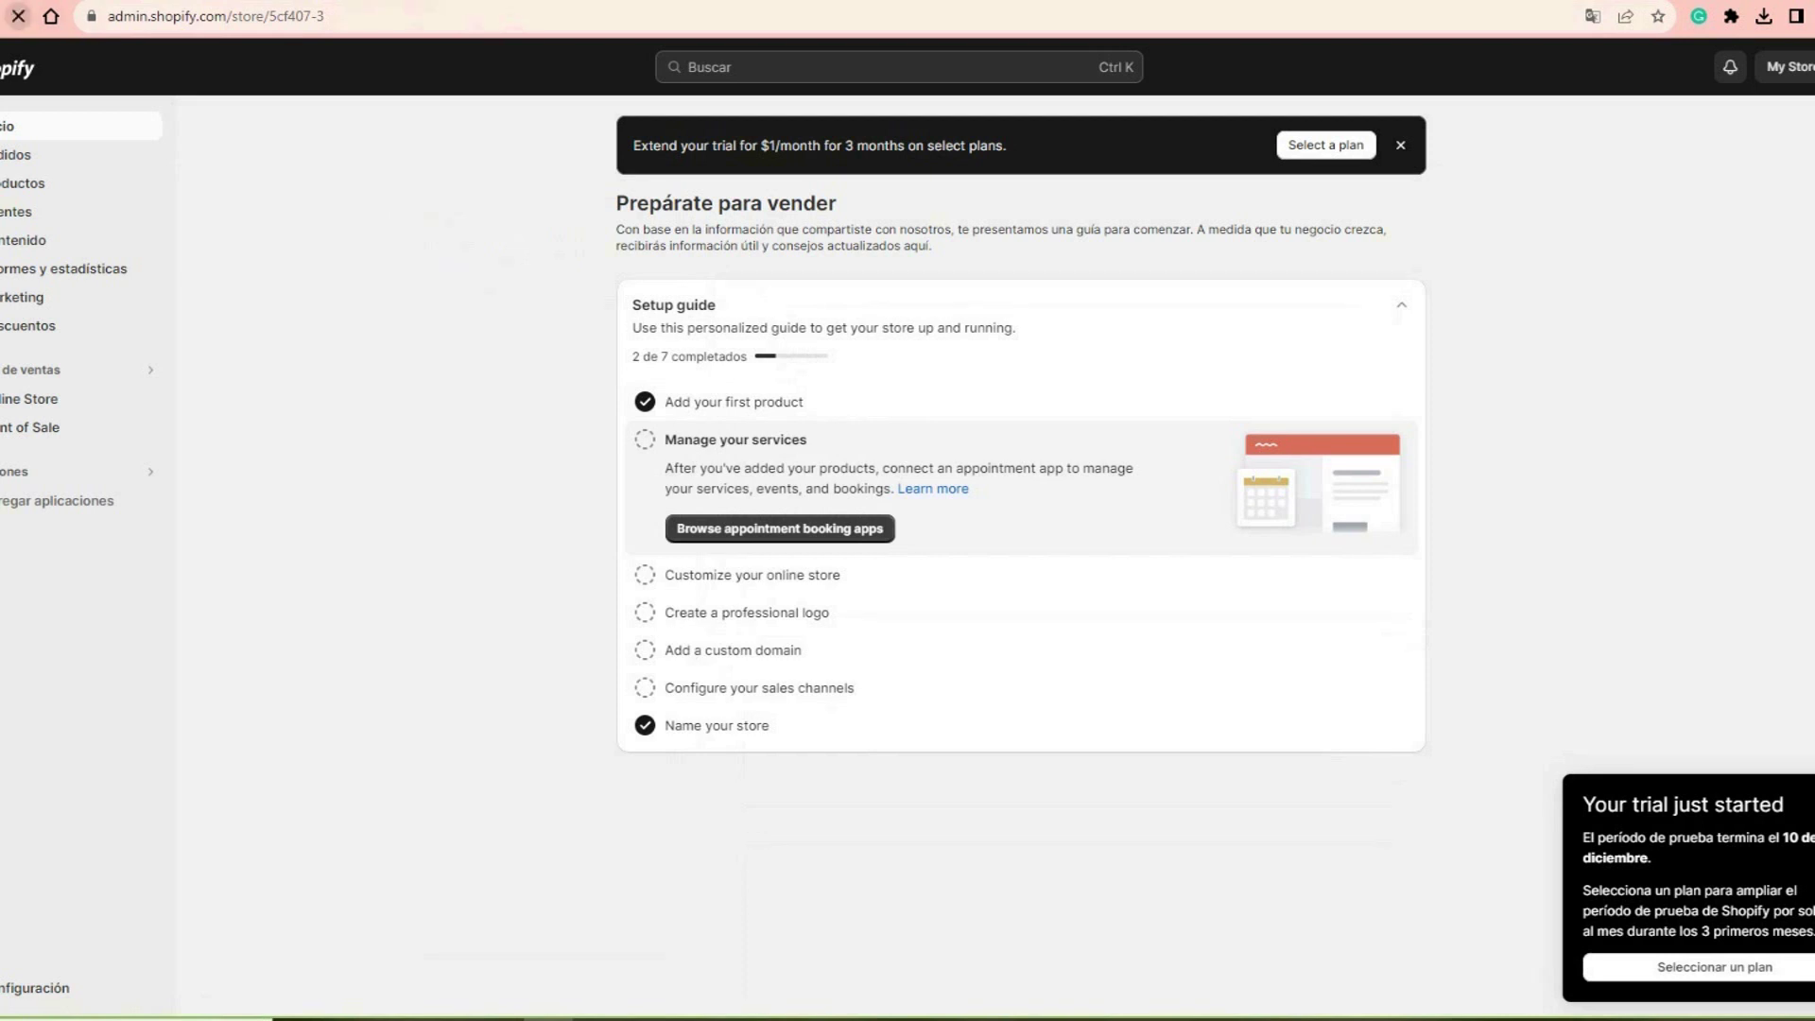